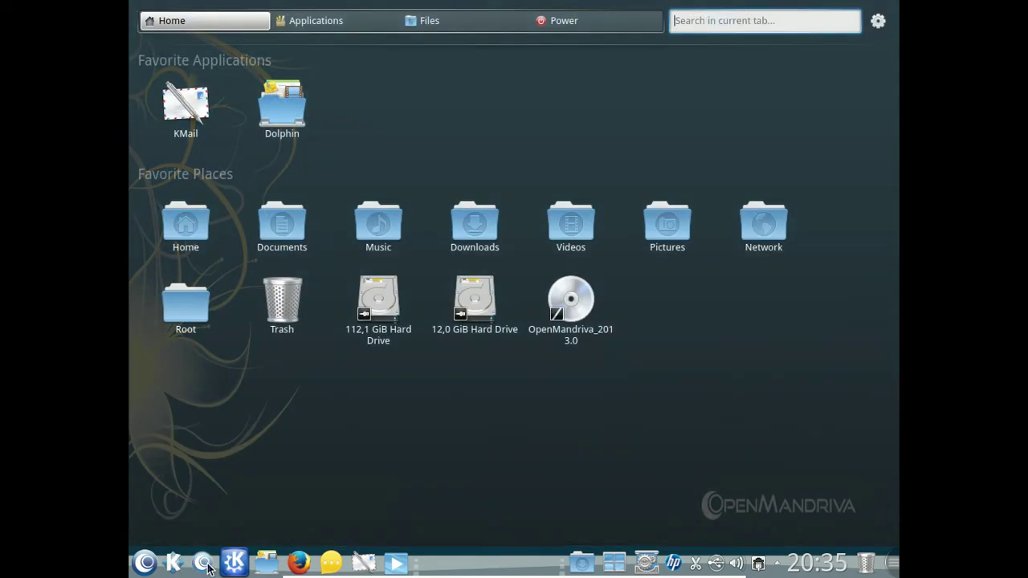
- Show the full-screen Bienvenue launcher, and the Lancelot application menu in its place
{"action": "left_click", "coordinate": [207, 565]}
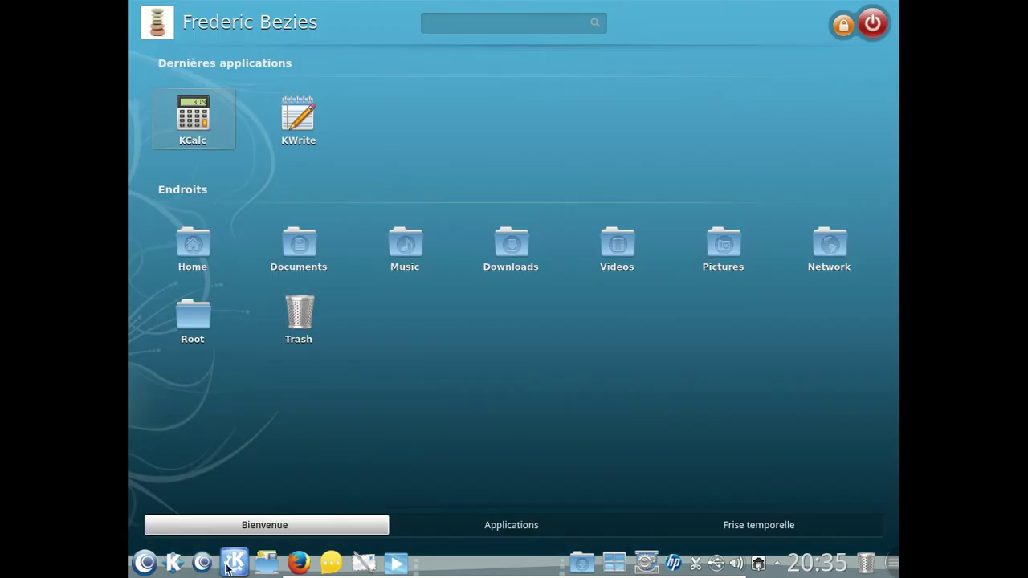
{"action": "left_click", "coordinate": [232, 564]}
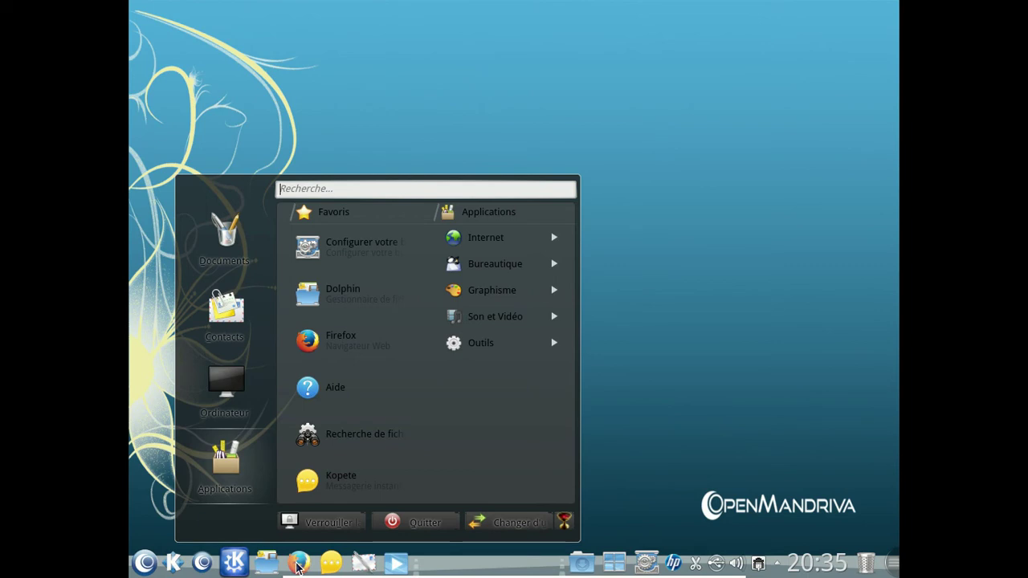
- Open Firefox without its welcome page and check the browser's version information
{"action": "left_click", "coordinate": [629, 345]}
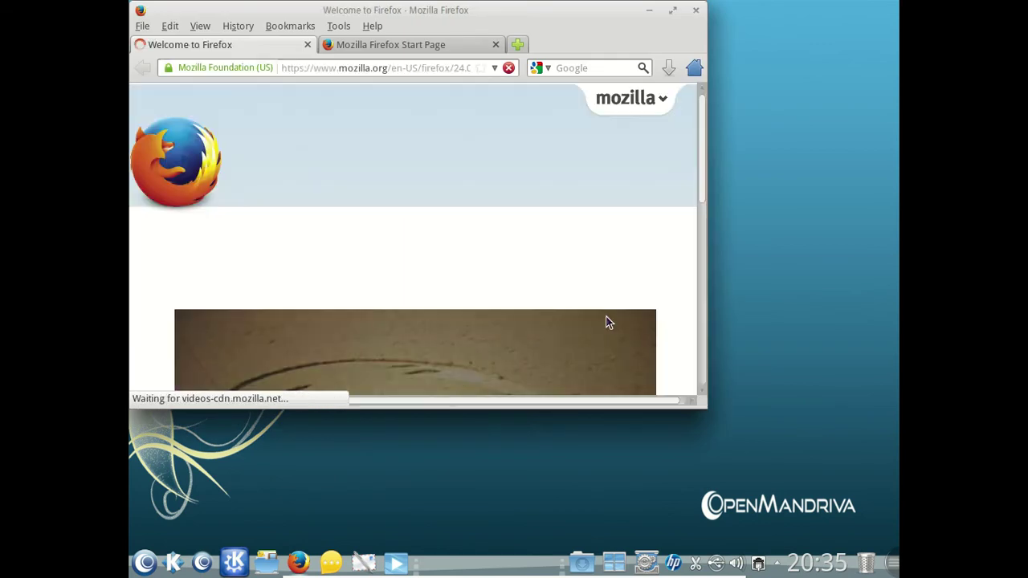
{"action": "left_click", "coordinate": [308, 45]}
{"action": "left_click", "coordinate": [371, 25]}
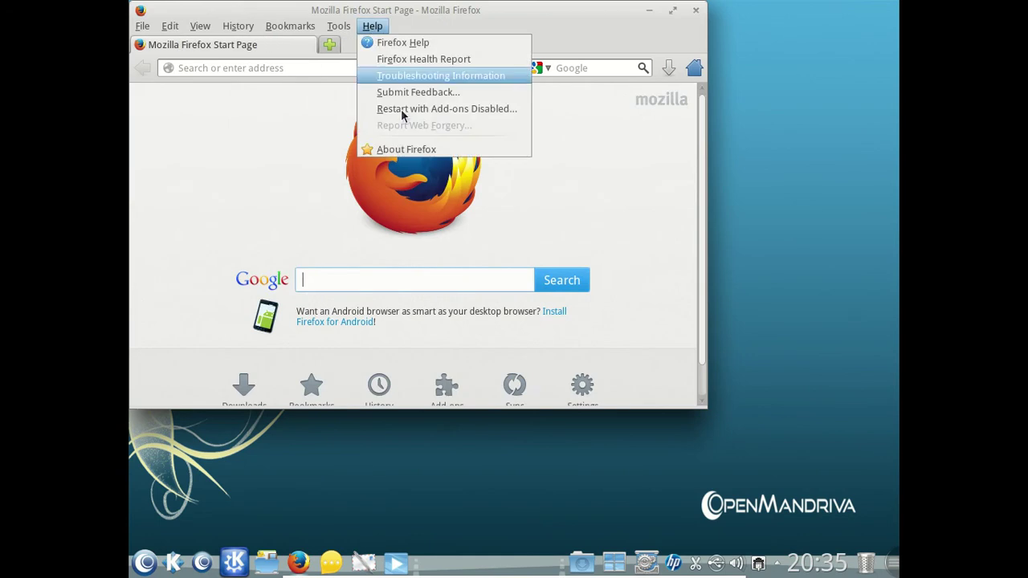
{"action": "left_click", "coordinate": [417, 152]}
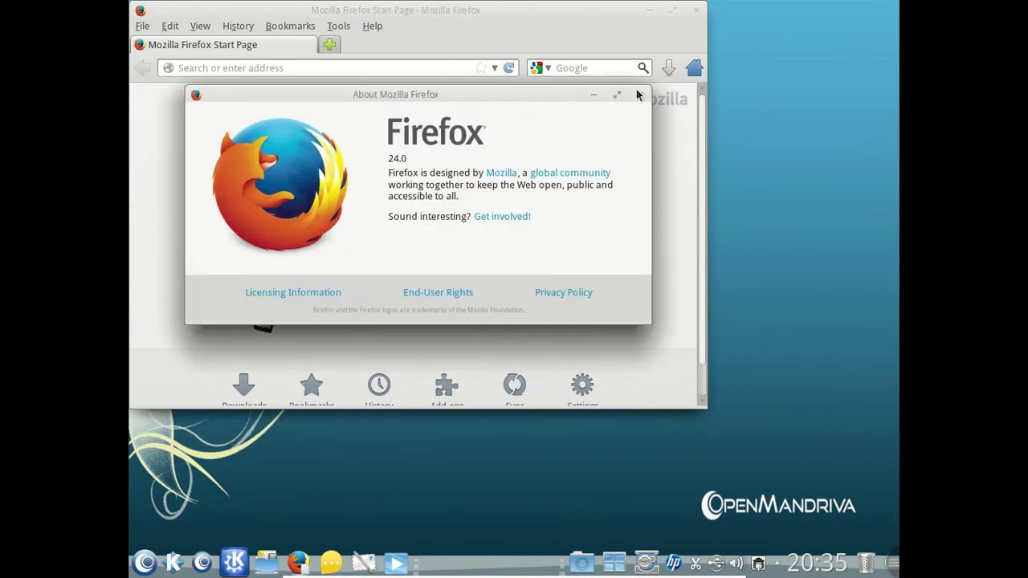
{"action": "left_click", "coordinate": [640, 95]}
- Enable the Français Language Pack 24.0 among the Firefox language add-ons
{"action": "left_click", "coordinate": [338, 26]}
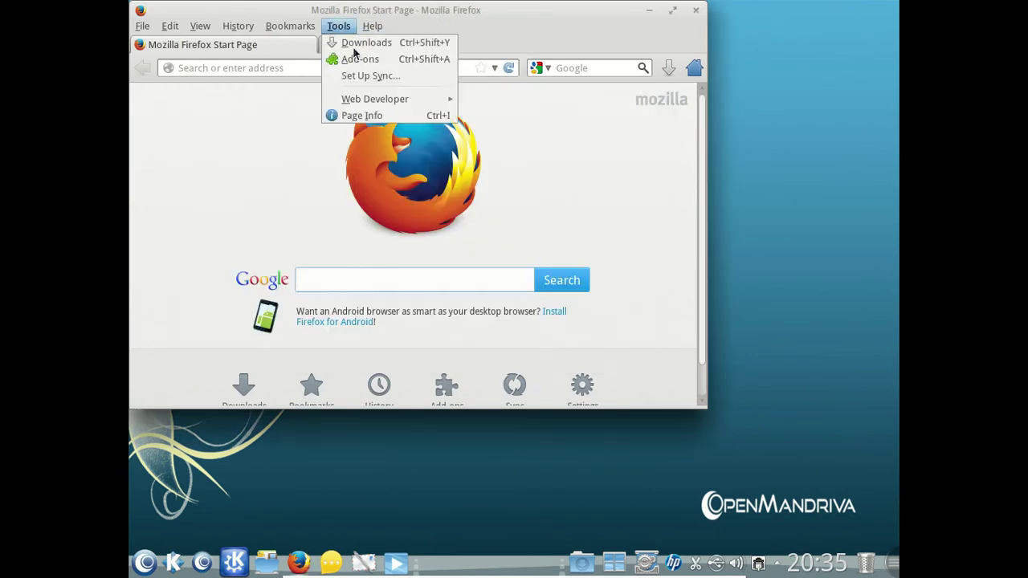
{"action": "left_click", "coordinate": [362, 61]}
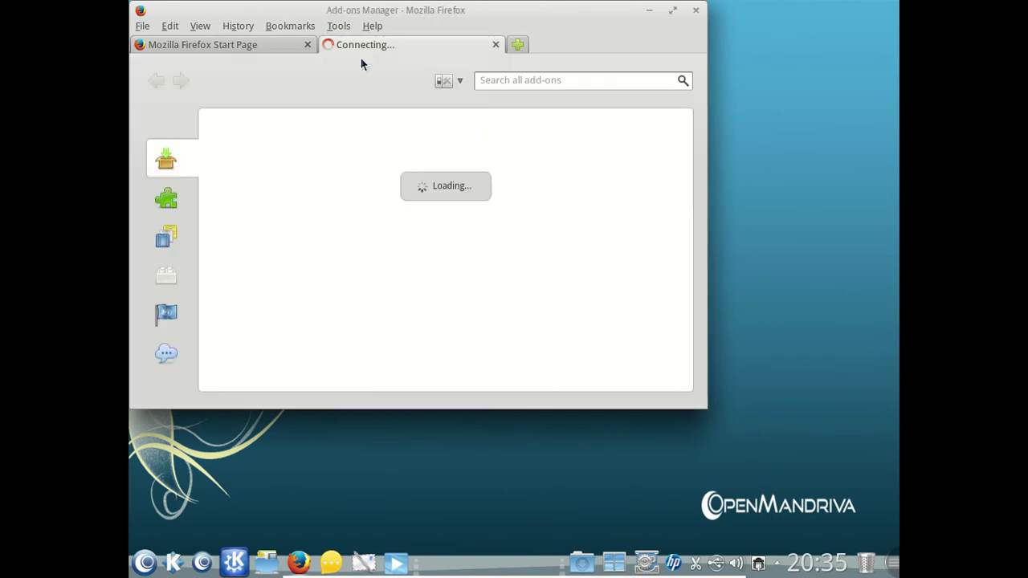
{"action": "left_click", "coordinate": [176, 307]}
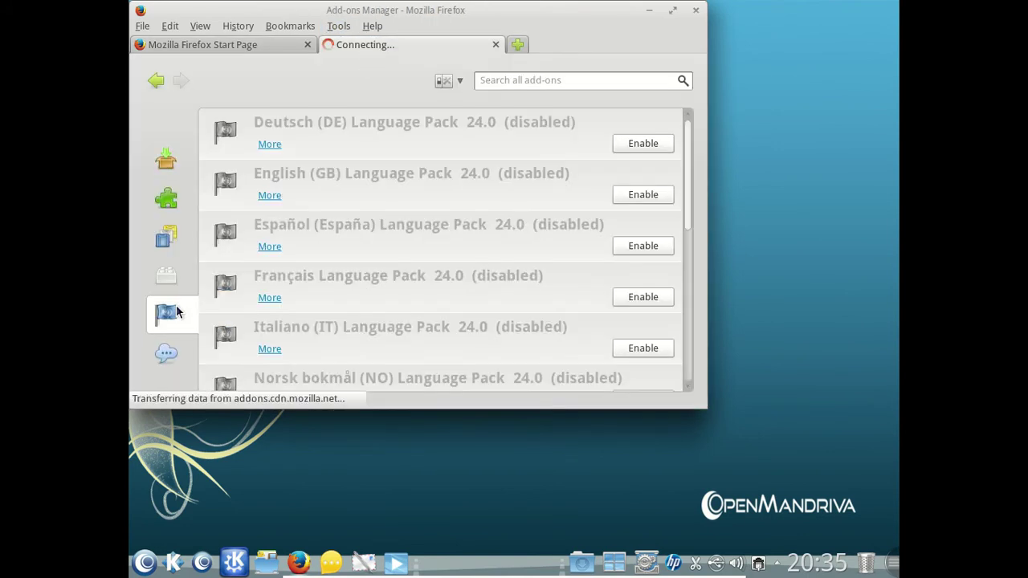
{"action": "left_click", "coordinate": [631, 297]}
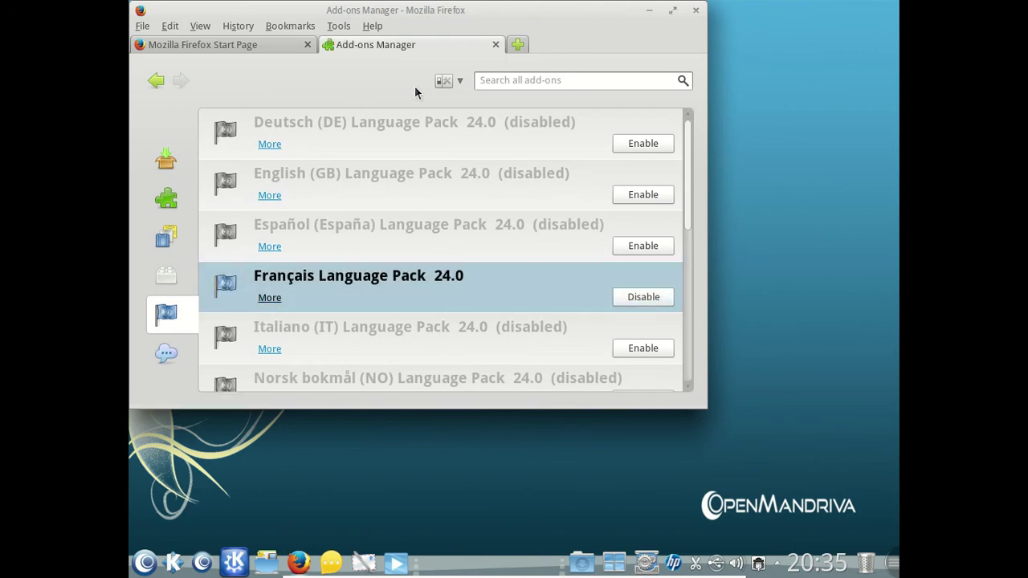
- Restart Firefox to apply the French language pack, and make its window slightly taller before closing it
{"action": "left_click", "coordinate": [496, 44]}
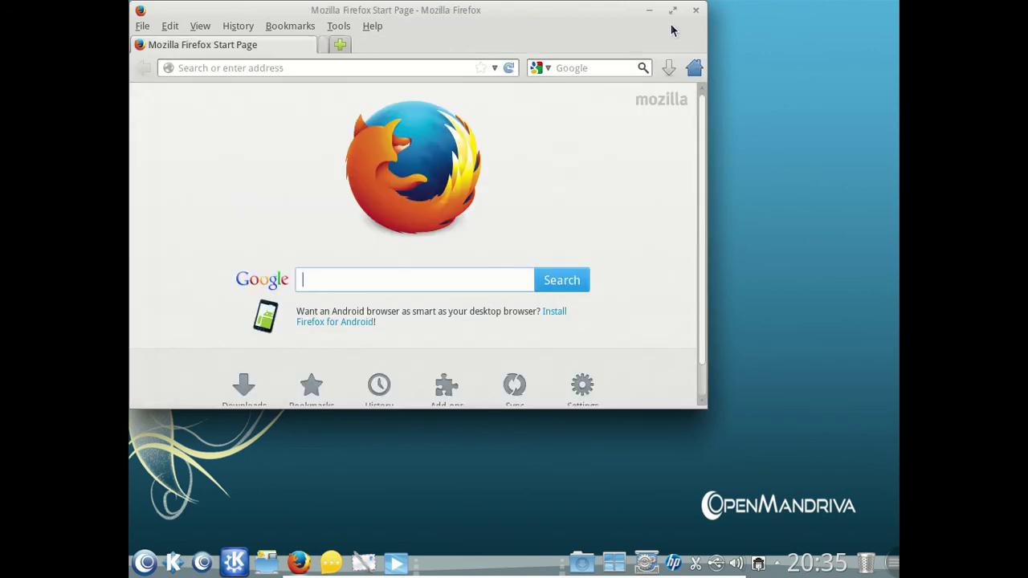
{"action": "left_click", "coordinate": [694, 12]}
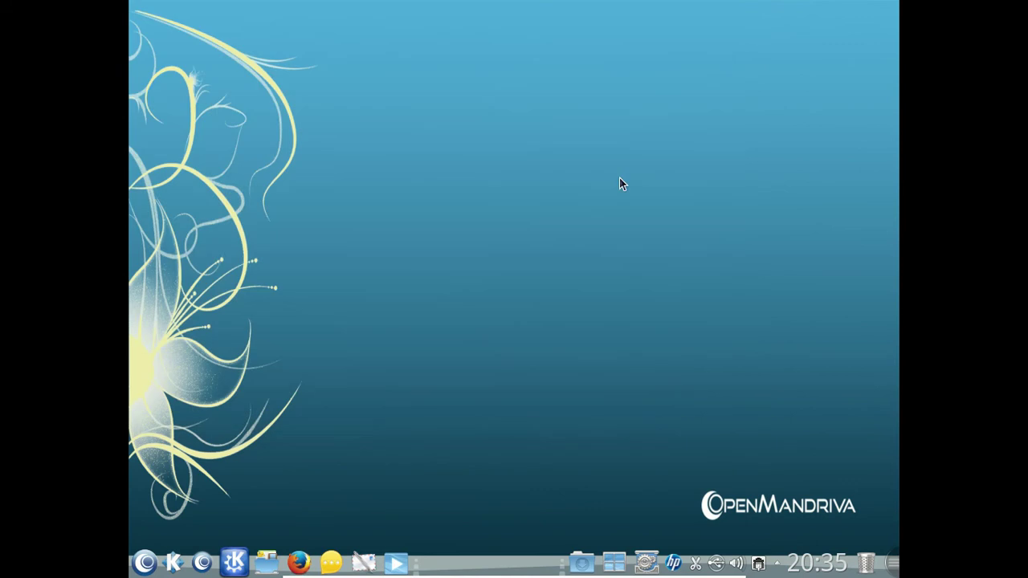
{"action": "left_click", "coordinate": [301, 561]}
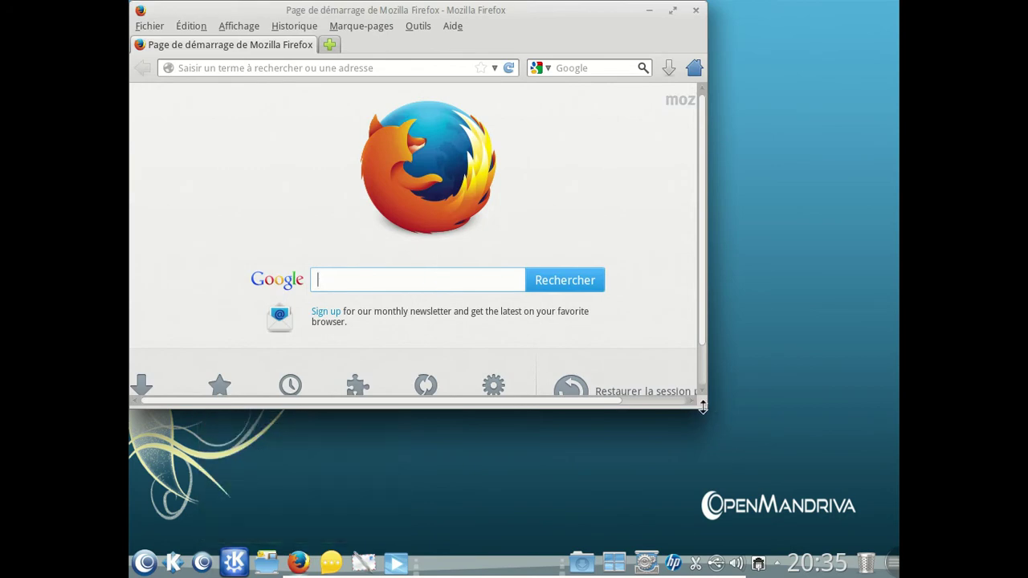
{"action": "left_click_drag", "start_coordinate": [708, 413], "coordinate": [709, 457]}
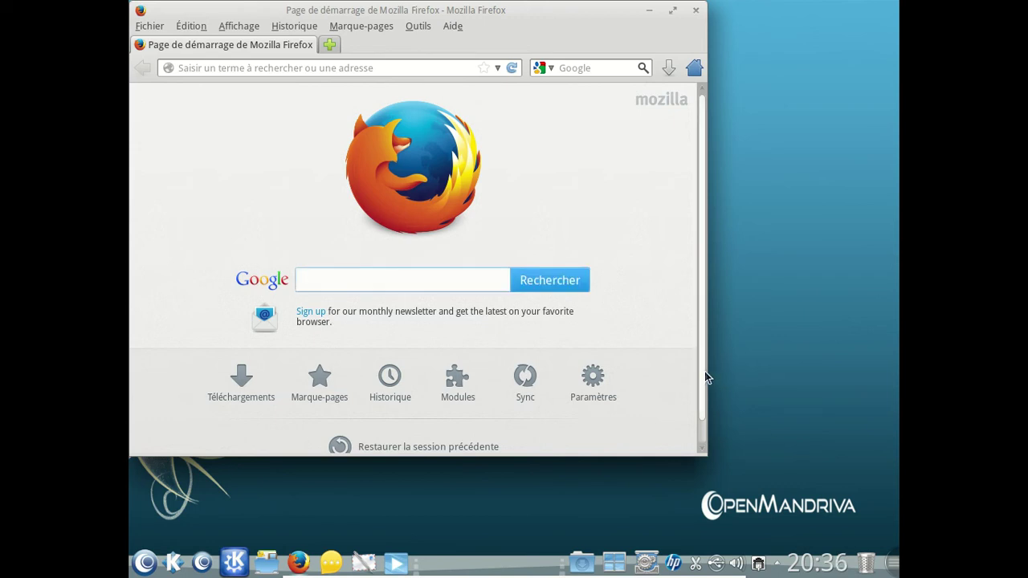
{"action": "left_click", "coordinate": [696, 10]}
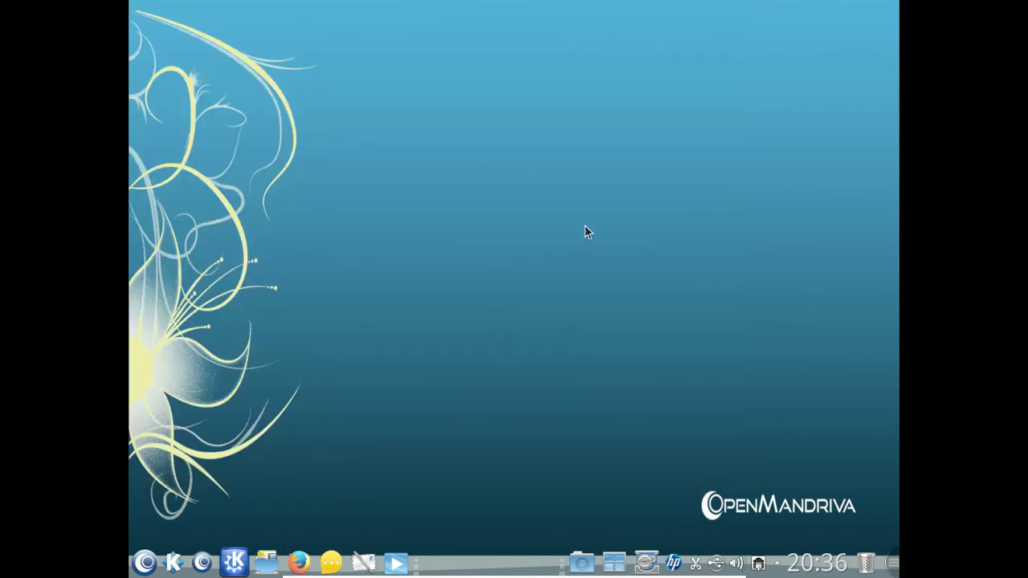
- Try to launch mandriva-drakconf from the Kickoff launcher's favourites
{"action": "left_click", "coordinate": [145, 562]}
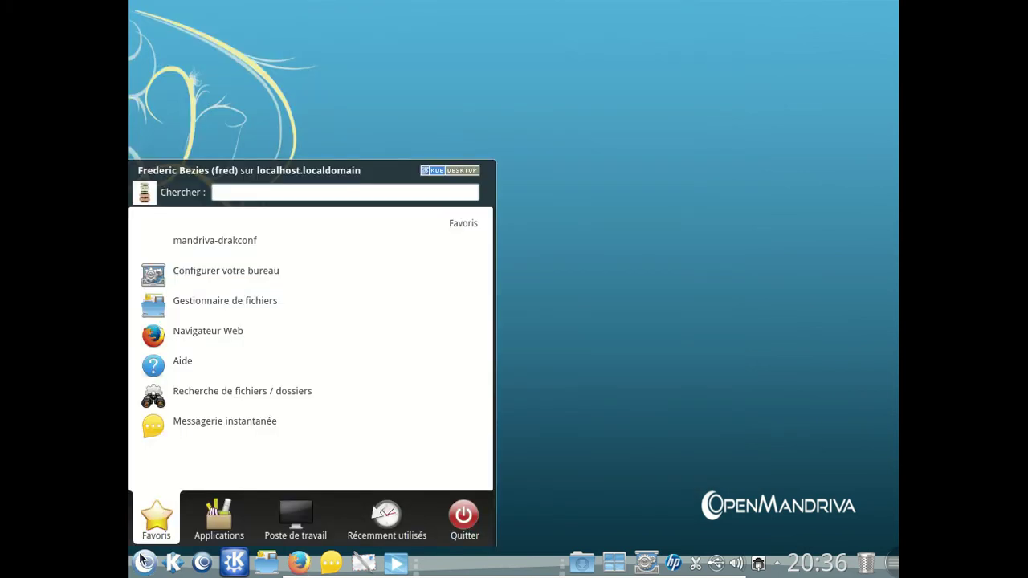
{"action": "left_click", "coordinate": [197, 239]}
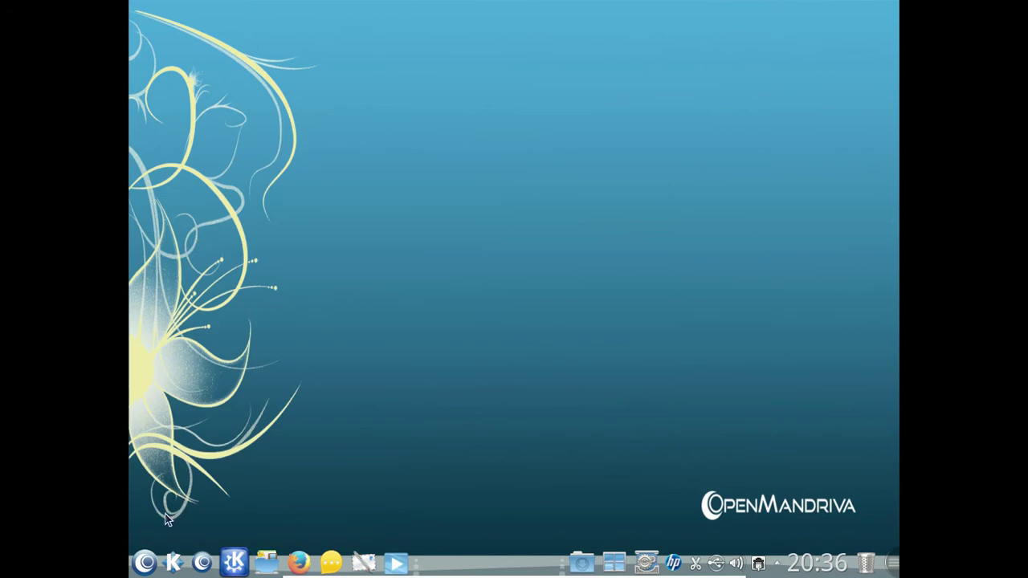
- Open the Homerun launcher and view its full list of applications
{"action": "left_click", "coordinate": [174, 563]}
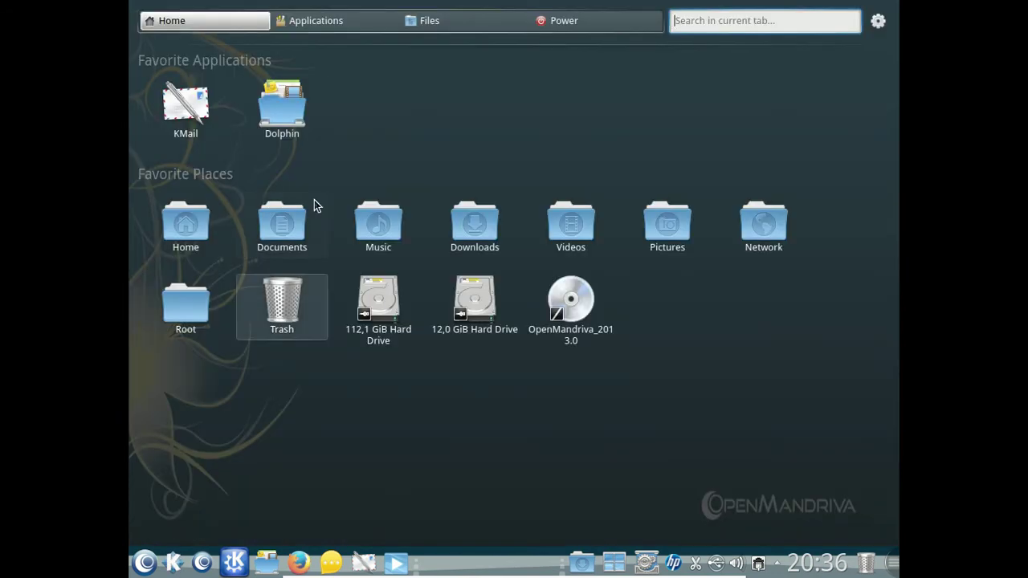
{"action": "left_click", "coordinate": [314, 24]}
{"action": "left_click", "coordinate": [426, 24]}
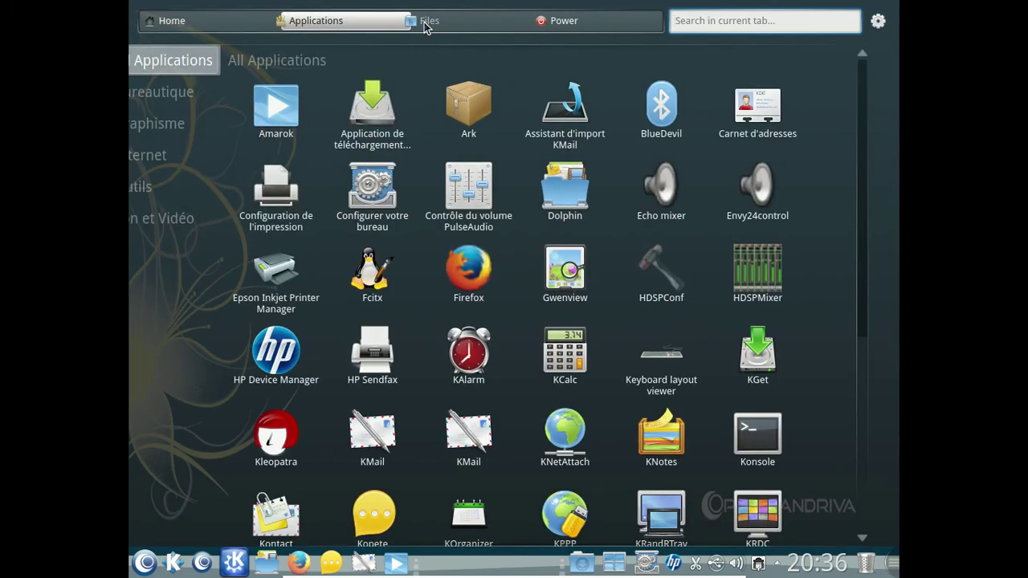
{"action": "left_click", "coordinate": [331, 28]}
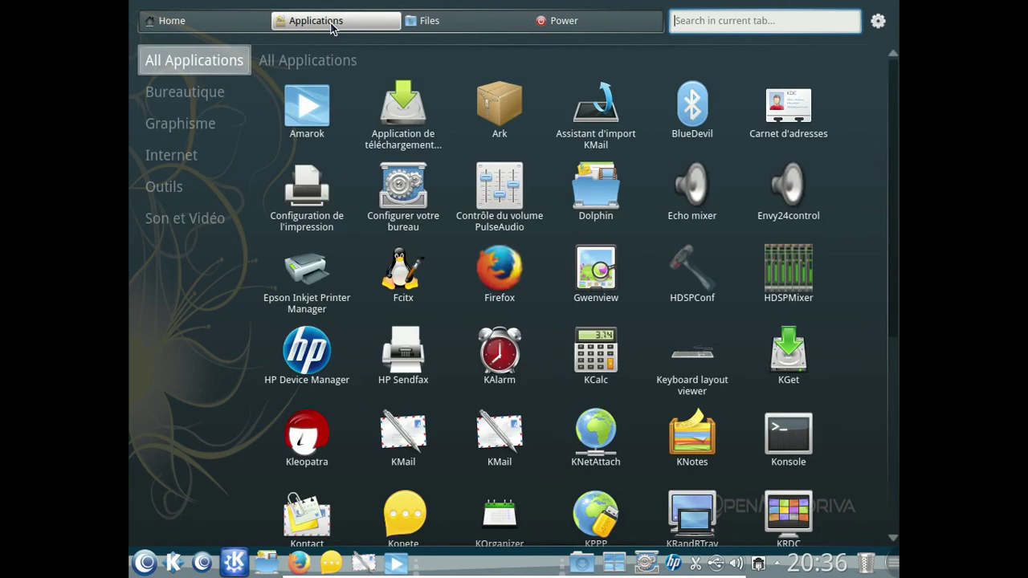
- Check Homerun's version information and leave the launcher
{"action": "left_click", "coordinate": [880, 25]}
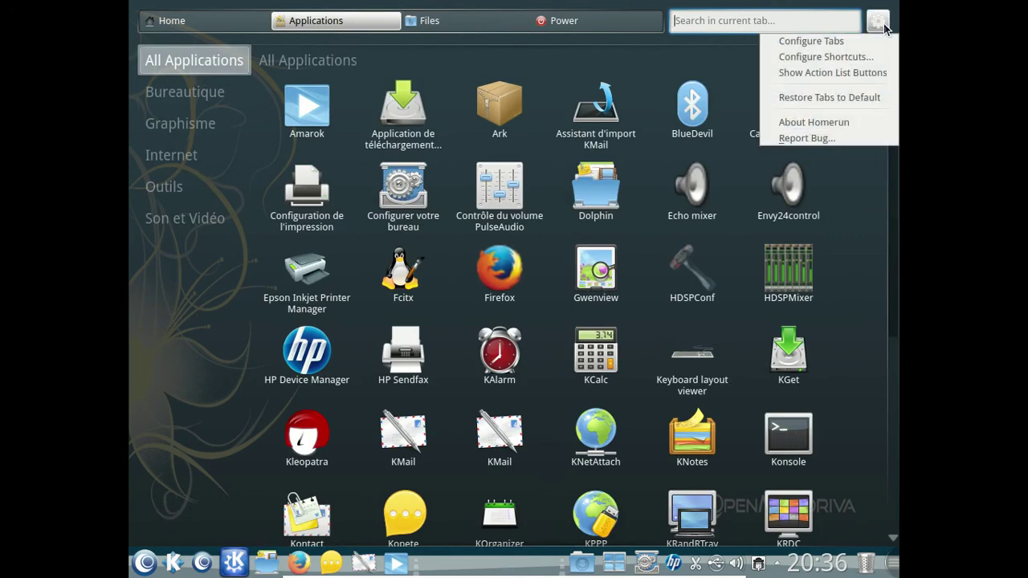
{"action": "left_click", "coordinate": [814, 126]}
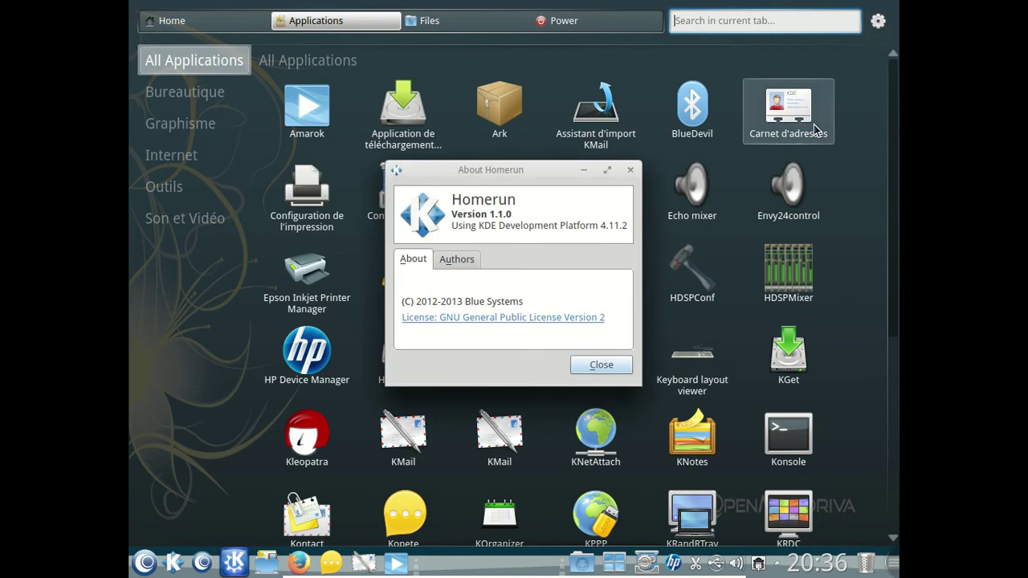
{"action": "left_click", "coordinate": [603, 365]}
{"action": "key", "text": "Escape"}
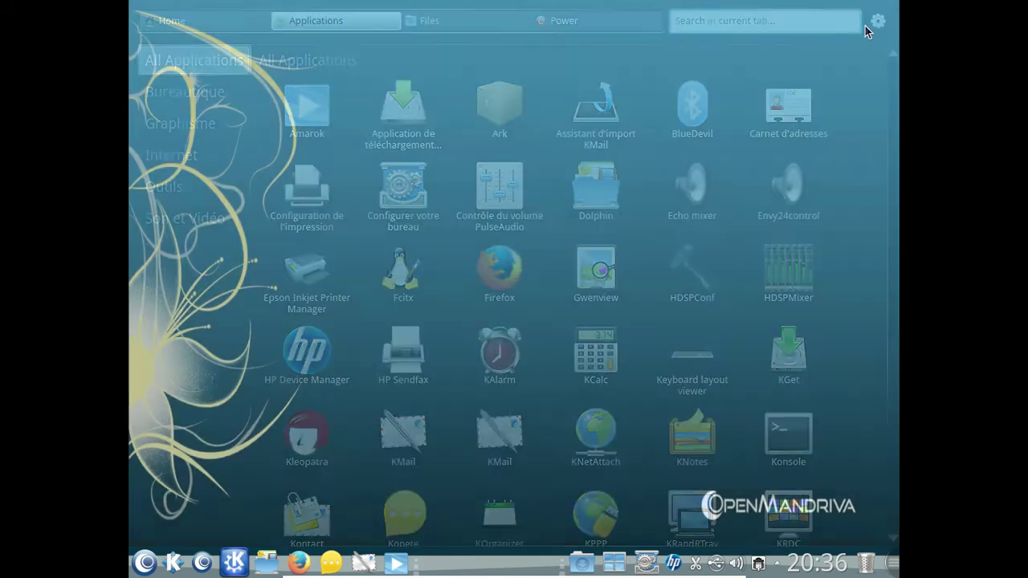
- Look through the Bienvenue, Applications and Frise temporelle pages of the full-screen launcher, and close it
{"action": "left_click", "coordinate": [212, 564]}
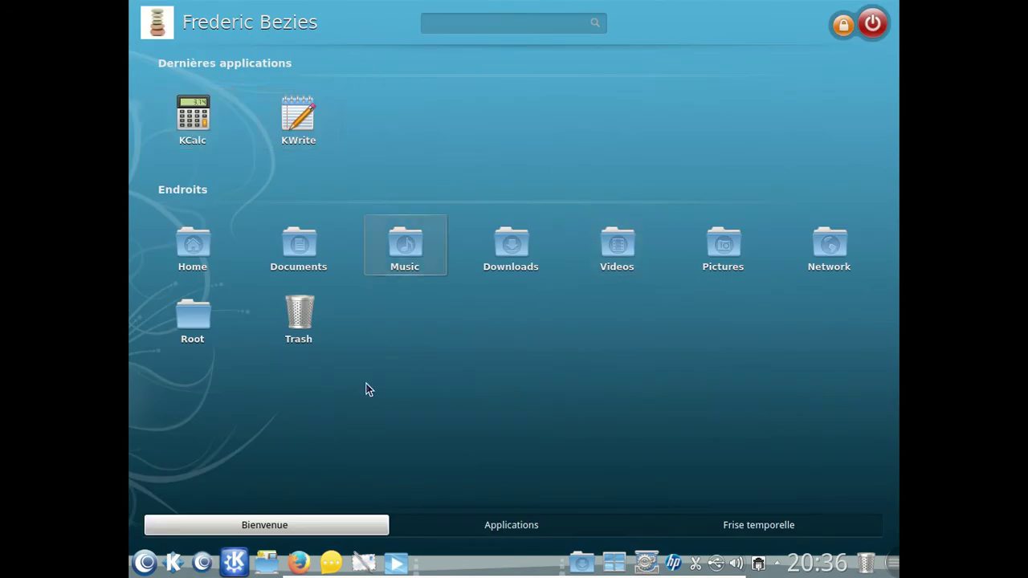
{"action": "left_click", "coordinate": [511, 525]}
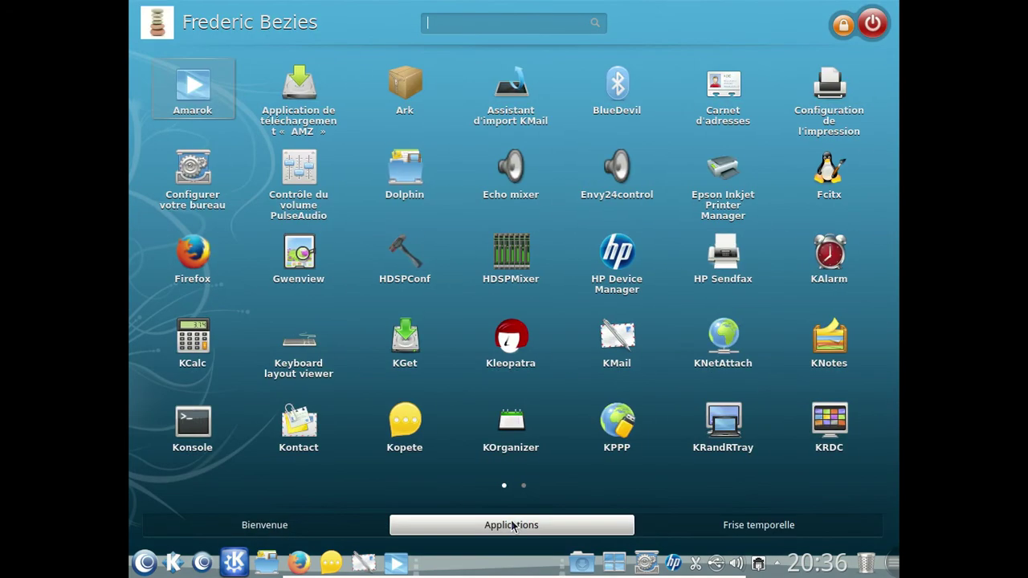
{"action": "left_click", "coordinate": [713, 526]}
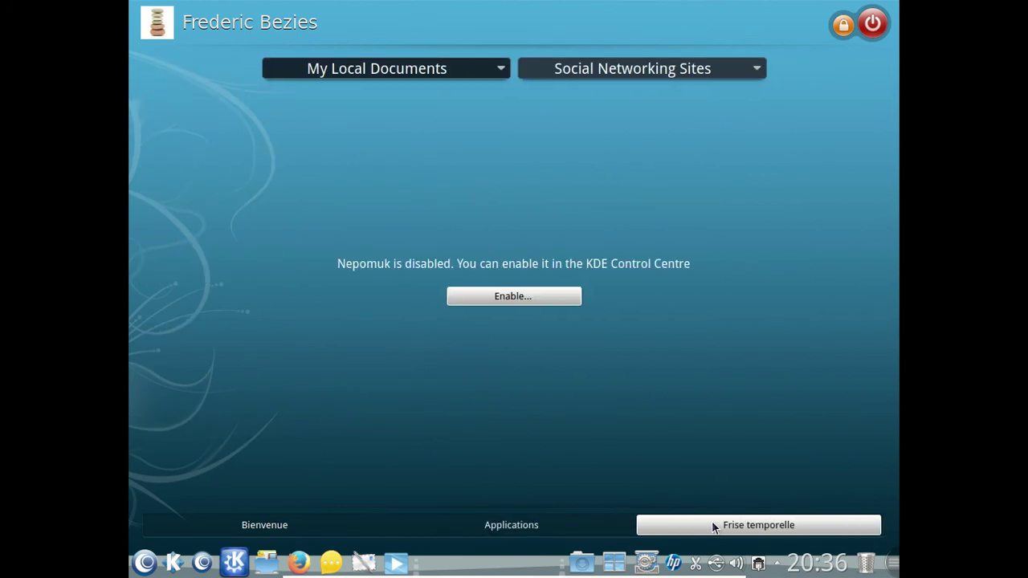
{"action": "key", "text": "Escape"}
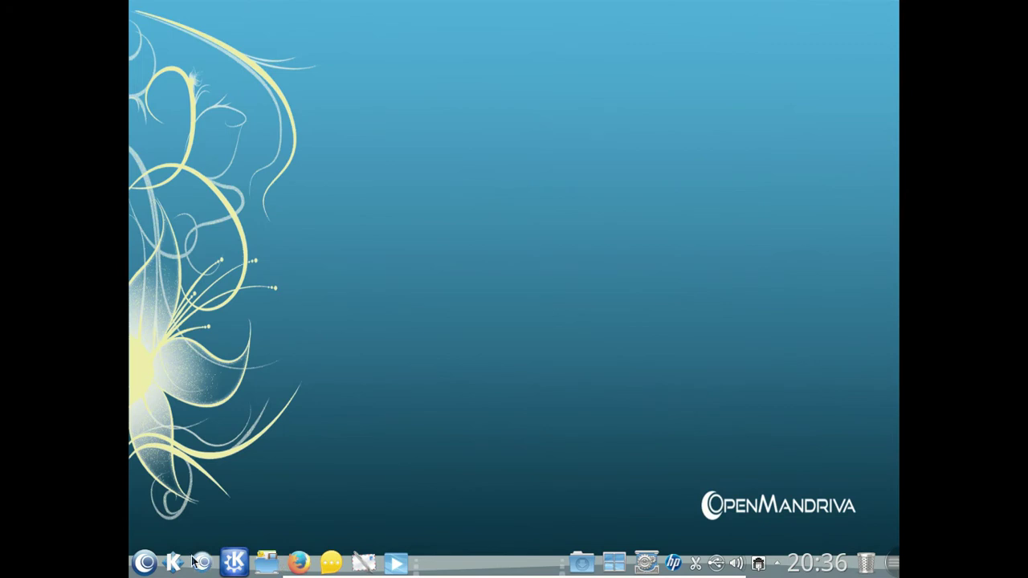
- Browse the Internet, Bureautique and Graphisme application categories in the Lancelot menu
{"action": "left_click", "coordinate": [234, 562]}
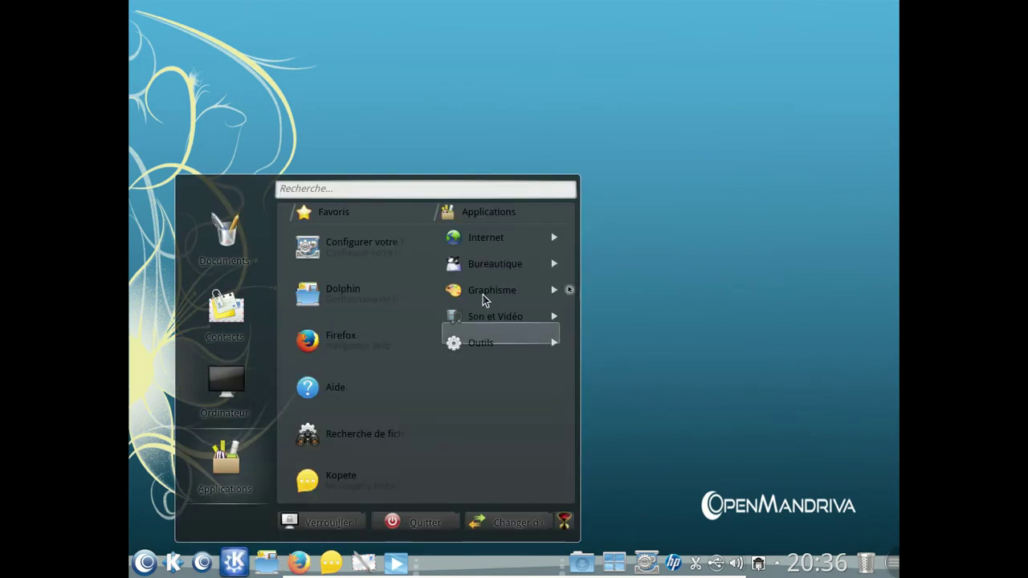
{"action": "left_click", "coordinate": [487, 239]}
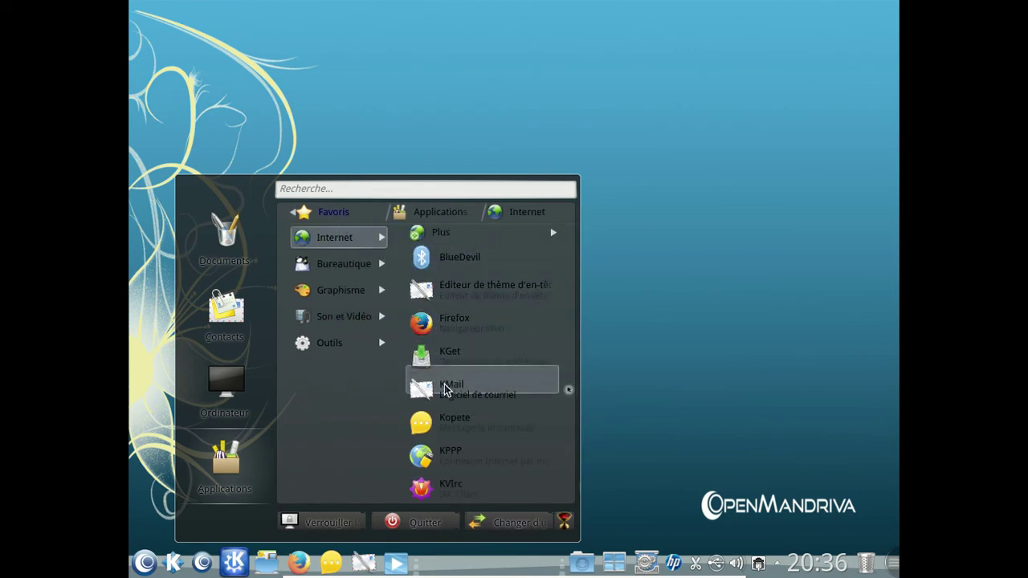
{"action": "left_click", "coordinate": [354, 270]}
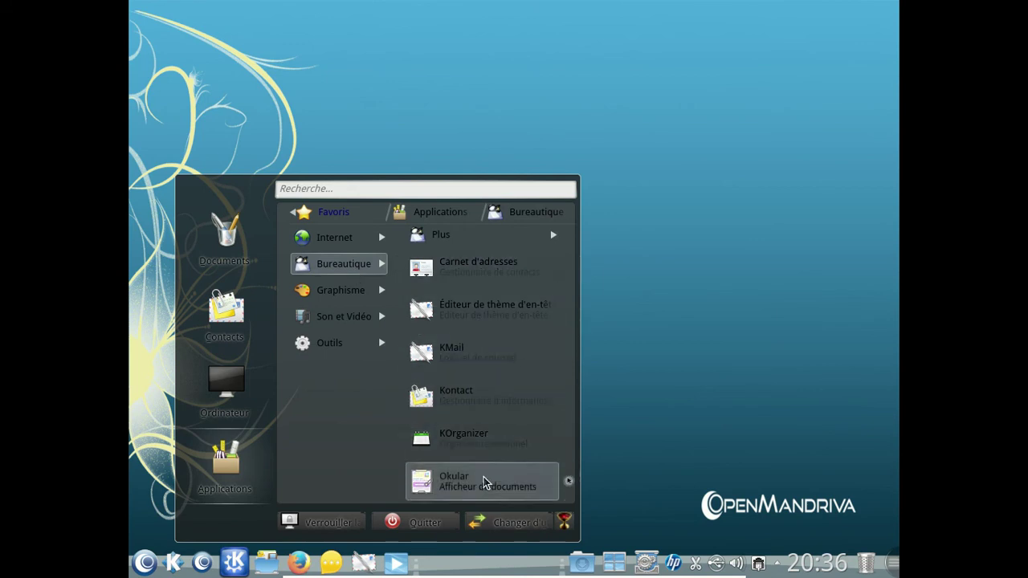
{"action": "left_click", "coordinate": [369, 288]}
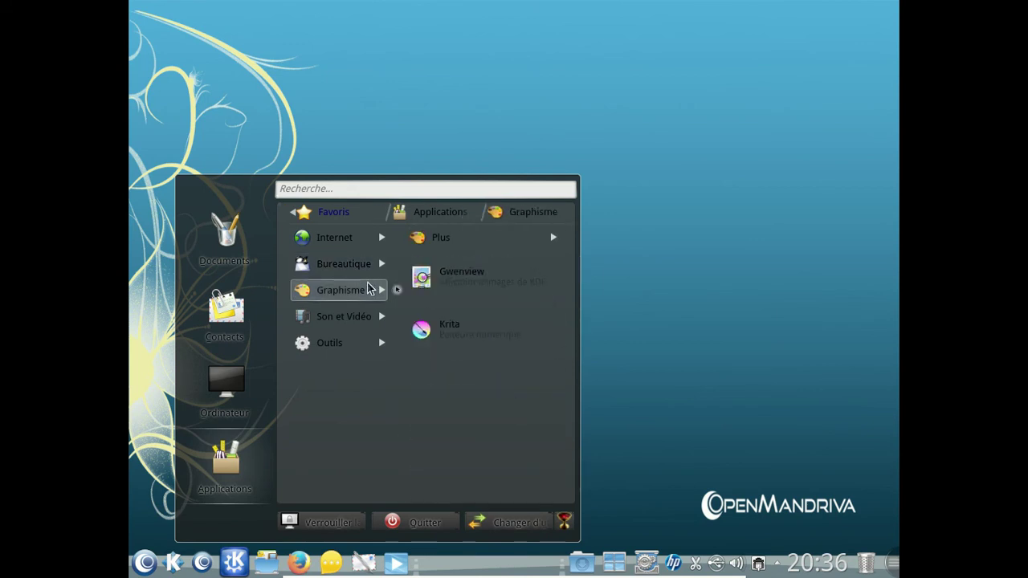
- Launch the VLC media player from the Son et Vidéo category and accept its default network access policy
{"action": "mouse_move", "coordinate": [360, 318]}
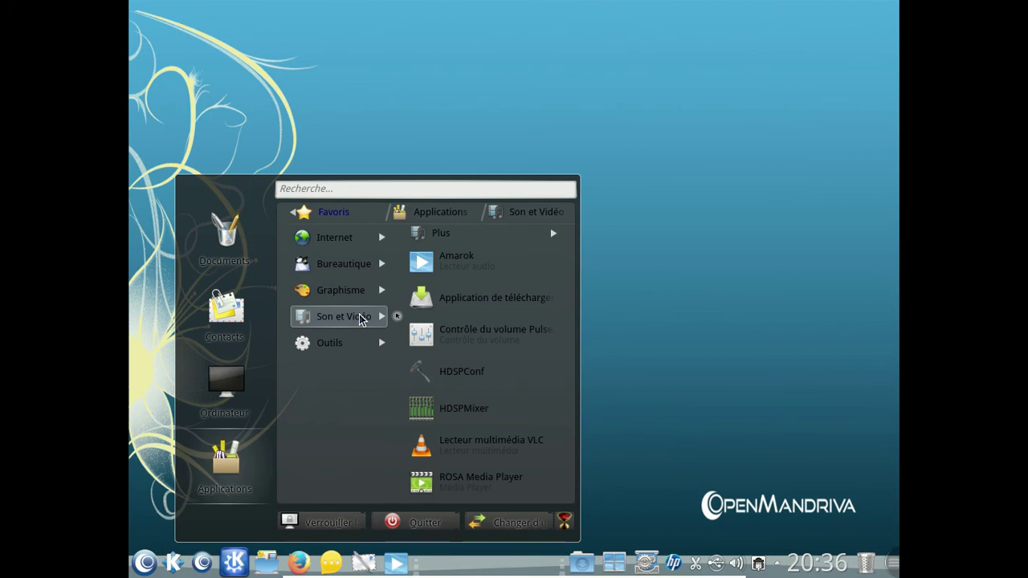
{"action": "left_click", "coordinate": [488, 444]}
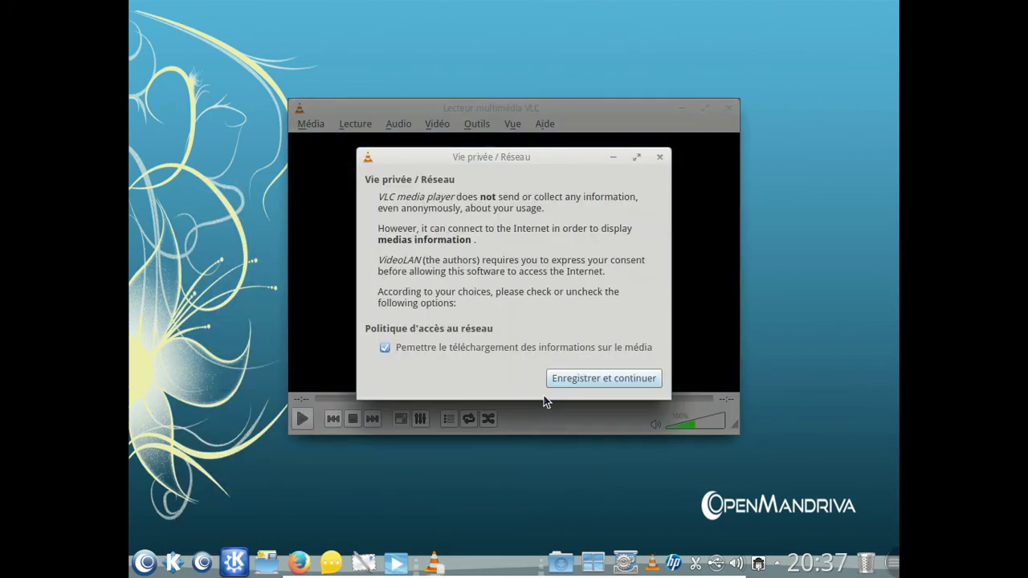
{"action": "left_click", "coordinate": [563, 380]}
- View VLC's version information and close the player
{"action": "left_click", "coordinate": [543, 127]}
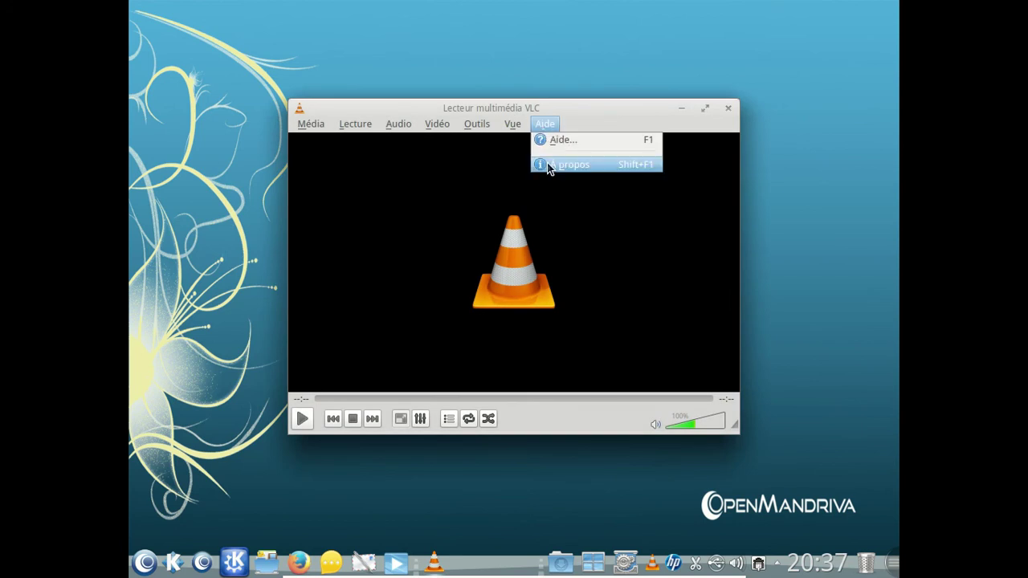
{"action": "left_click", "coordinate": [548, 166]}
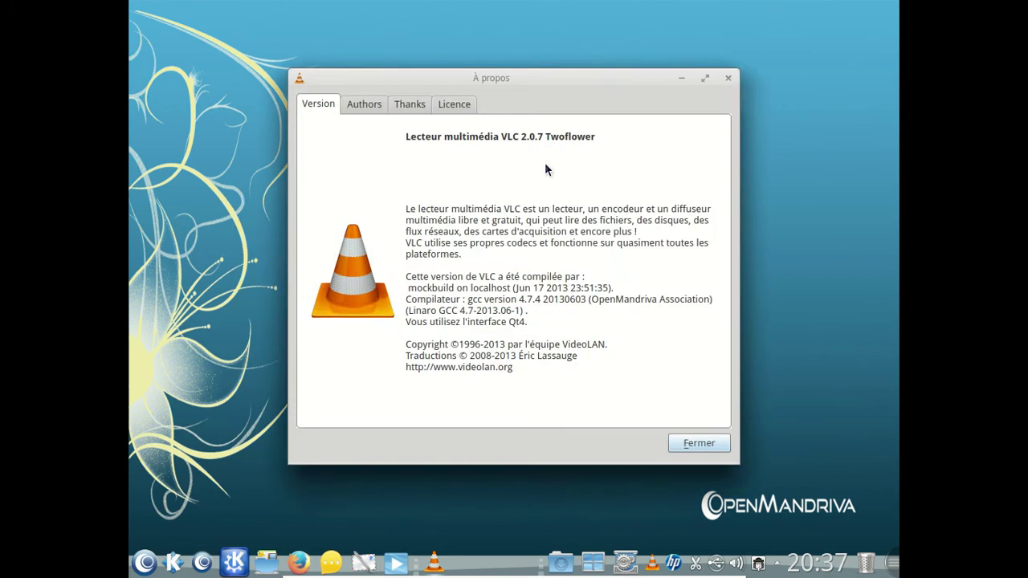
{"action": "left_click", "coordinate": [707, 443]}
{"action": "left_click", "coordinate": [727, 106]}
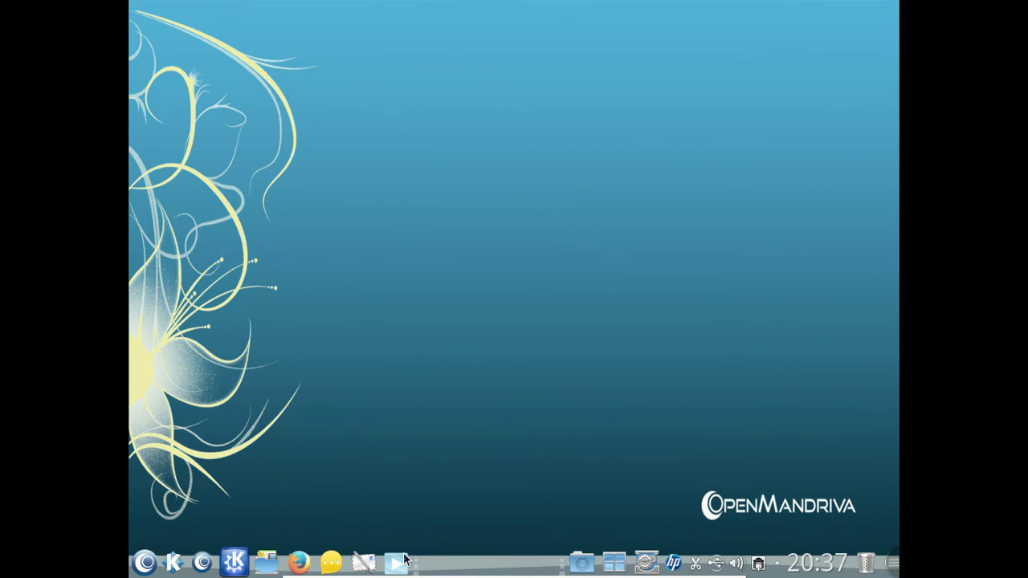
- Launch the Amarok audio player and accept the system's Musique folder as its collection folder
{"action": "left_click", "coordinate": [145, 561]}
{"action": "left_click", "coordinate": [144, 561]}
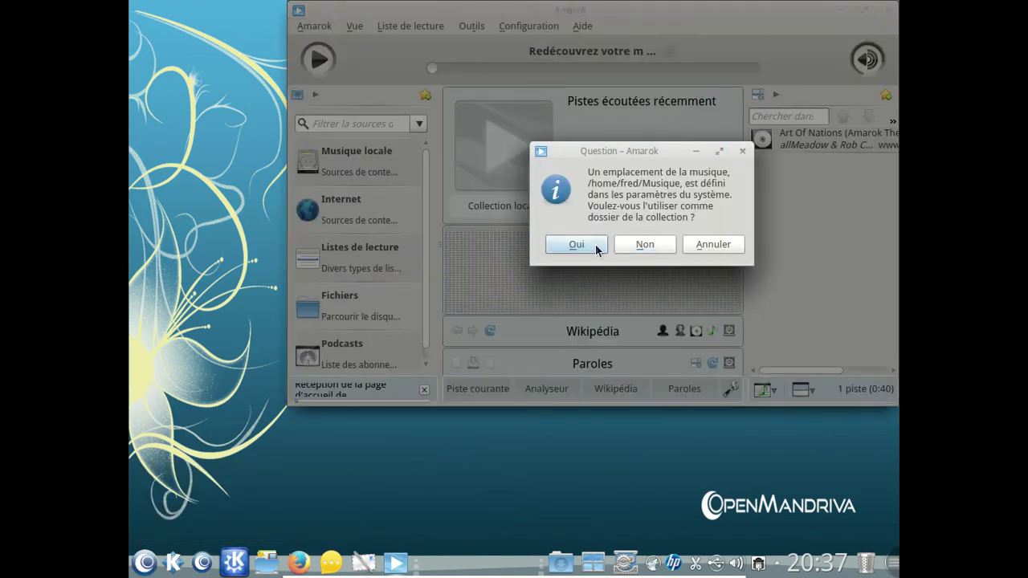
{"action": "left_click", "coordinate": [596, 245]}
- View Amarok's version information and close its main window, leaving the player running in the system tray
{"action": "left_click", "coordinate": [582, 25]}
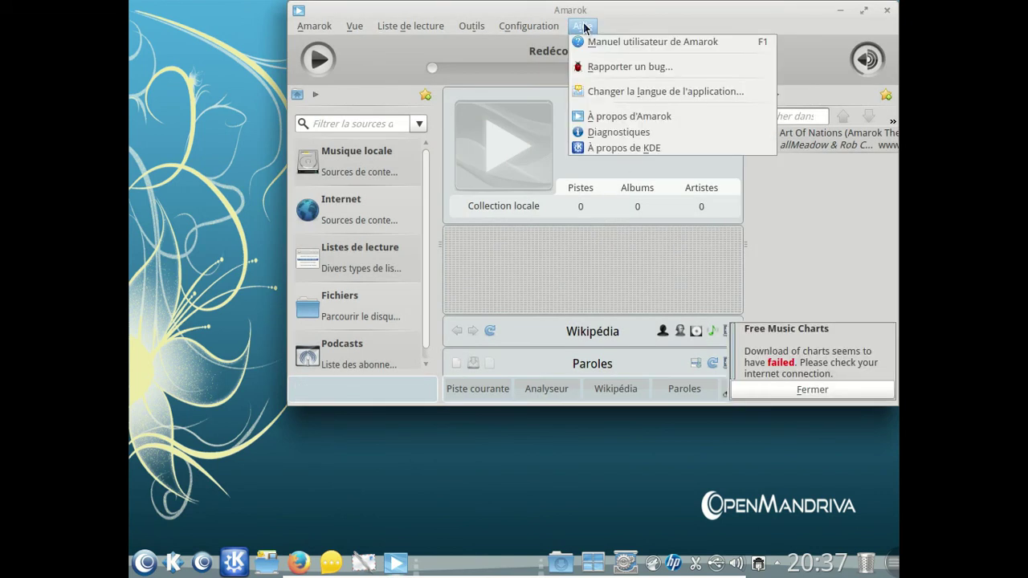
{"action": "left_click", "coordinate": [602, 115]}
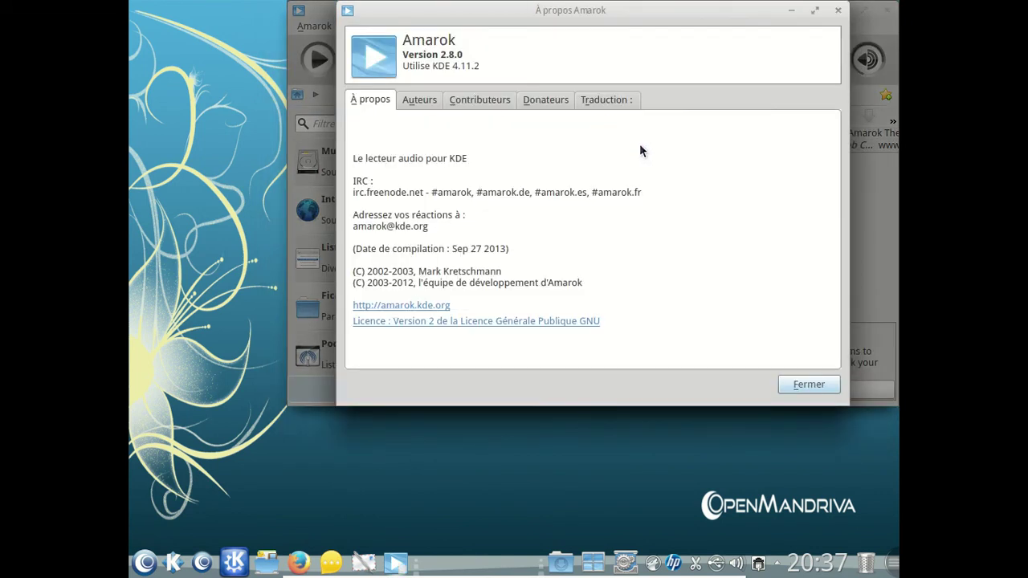
{"action": "left_click", "coordinate": [793, 384]}
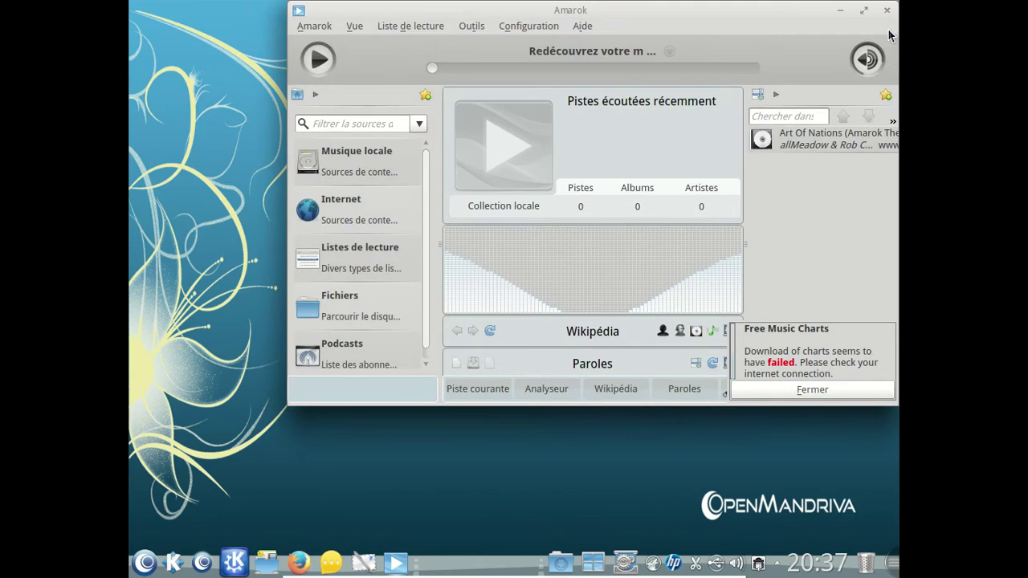
{"action": "left_click", "coordinate": [887, 10]}
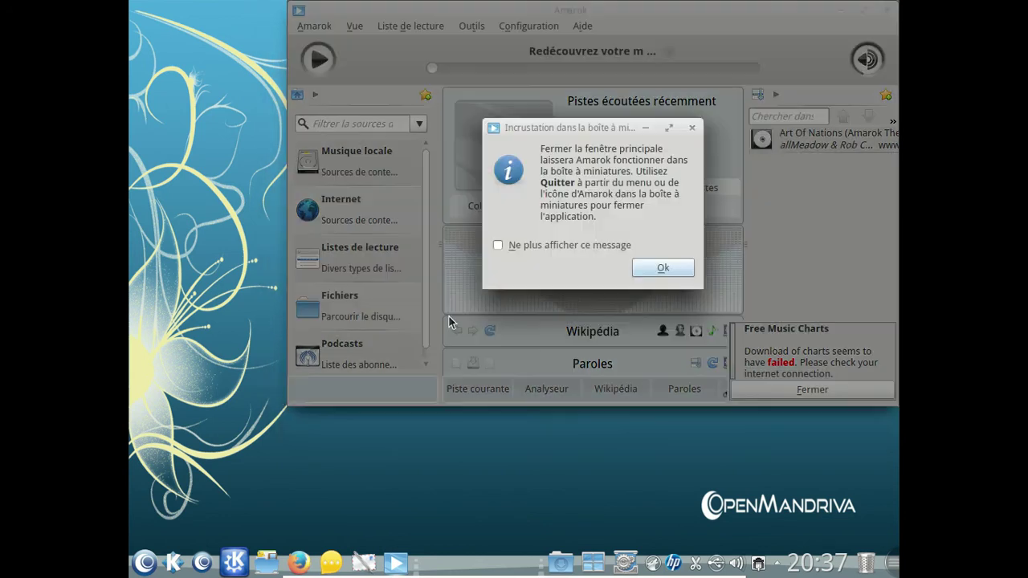
{"action": "left_click", "coordinate": [659, 269]}
- Browse the Internet application category and its Plus subcategory in the classic launcher, and return to the full category list
{"action": "left_click", "coordinate": [145, 562]}
{"action": "left_click", "coordinate": [228, 513]}
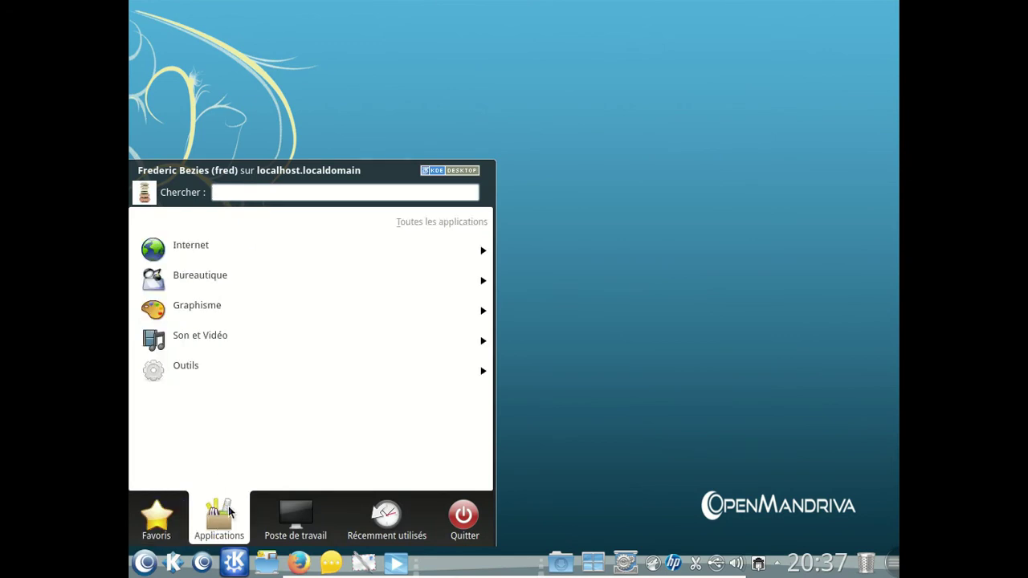
{"action": "left_click", "coordinate": [233, 251]}
{"action": "scroll", "coordinate": [388, 257], "scroll_direction": "down", "scroll_amount": 1}
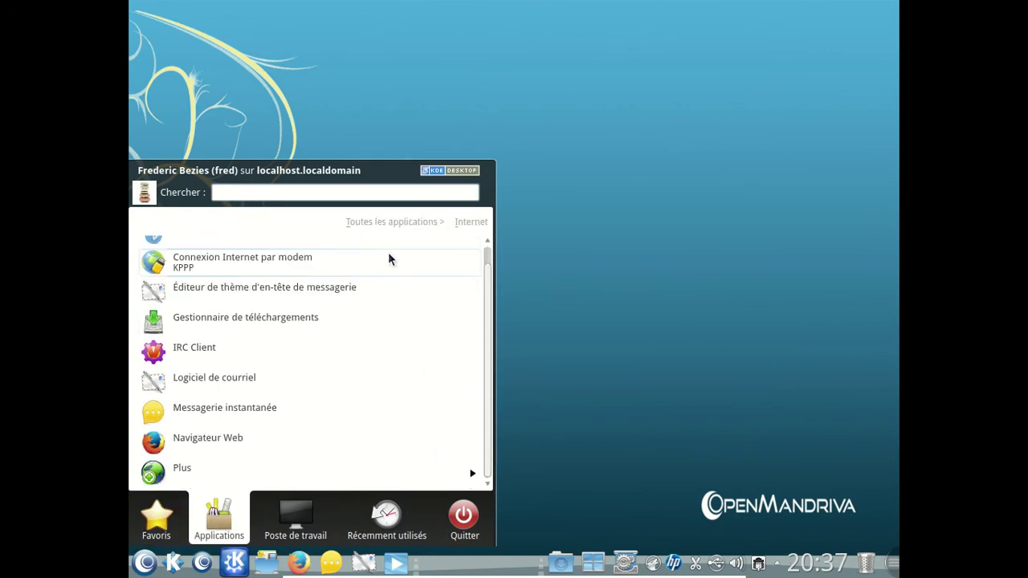
{"action": "left_click", "coordinate": [254, 474]}
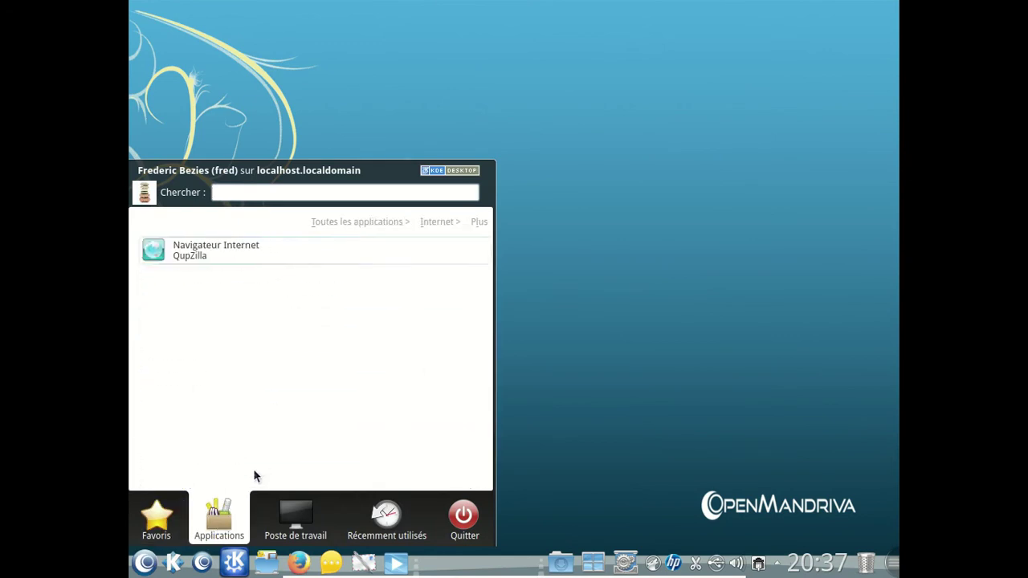
{"action": "left_click", "coordinate": [434, 222]}
{"action": "left_click", "coordinate": [393, 221]}
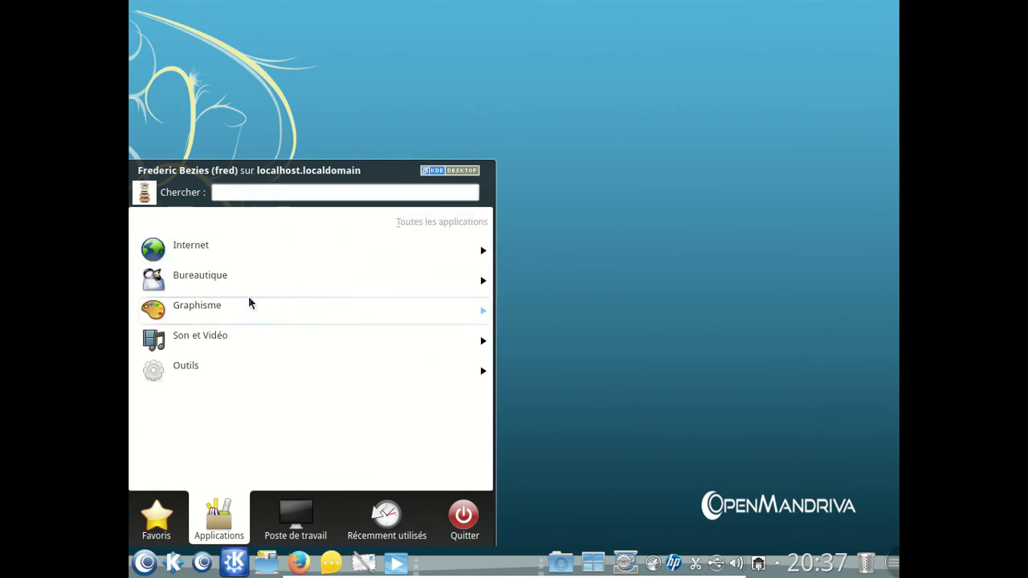
- Launch the Traitement de texte application from the Plus subcategory of Bureautique
{"action": "left_click", "coordinate": [234, 276]}
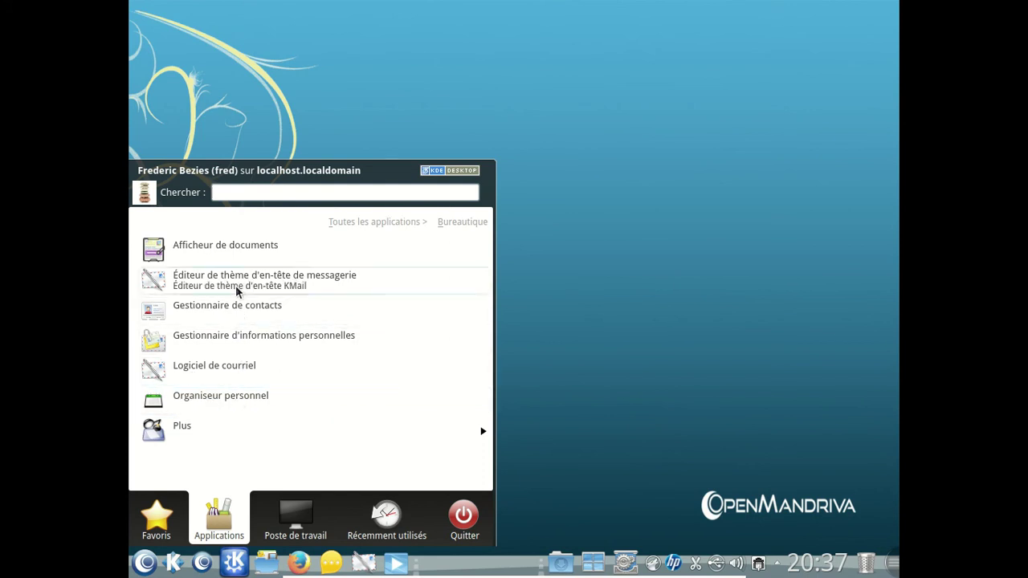
{"action": "left_click", "coordinate": [246, 432]}
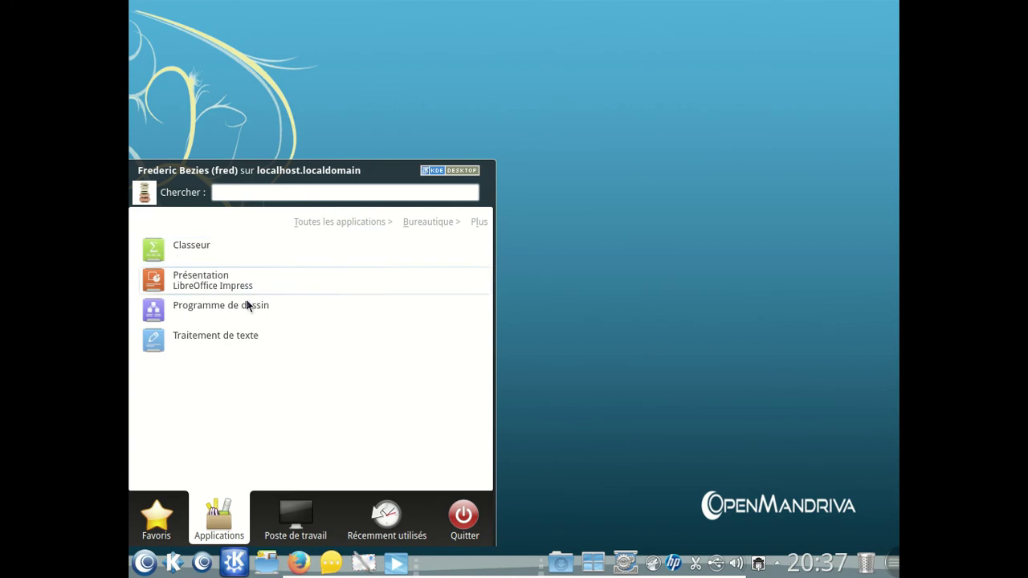
{"action": "left_click", "coordinate": [247, 335]}
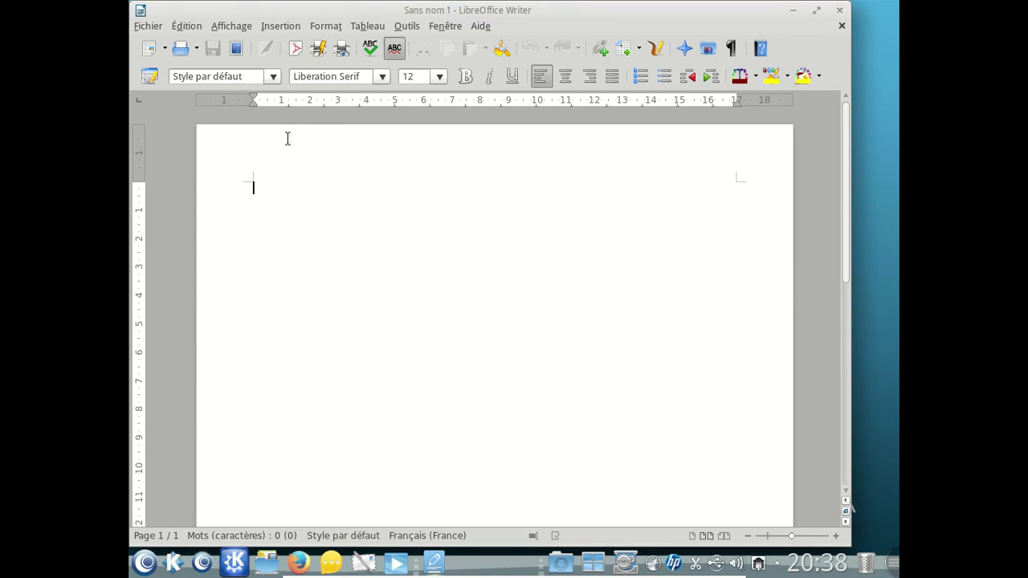
- View LibreOffice's version information and close Writer
{"action": "left_click", "coordinate": [480, 26]}
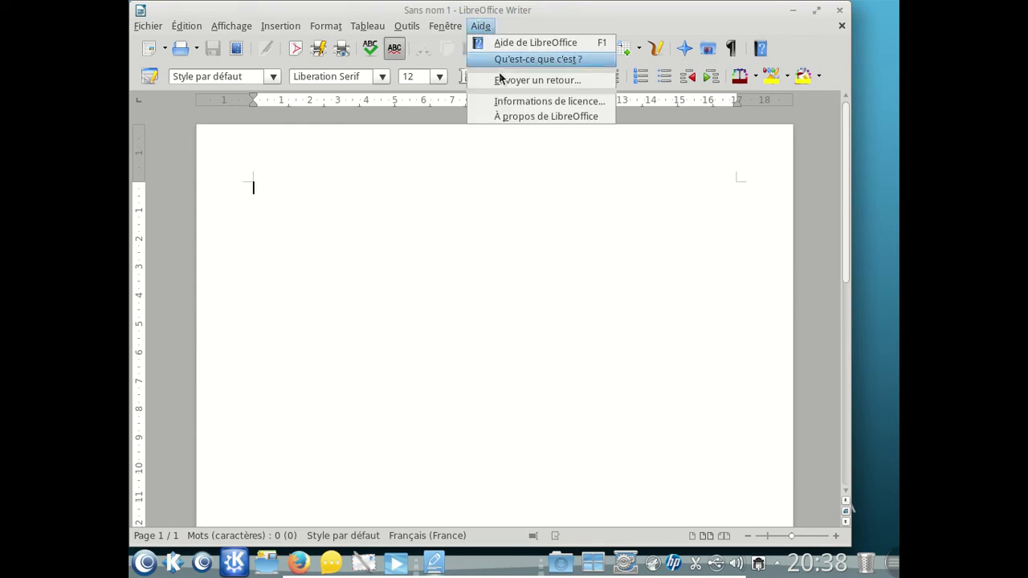
{"action": "left_click", "coordinate": [516, 118]}
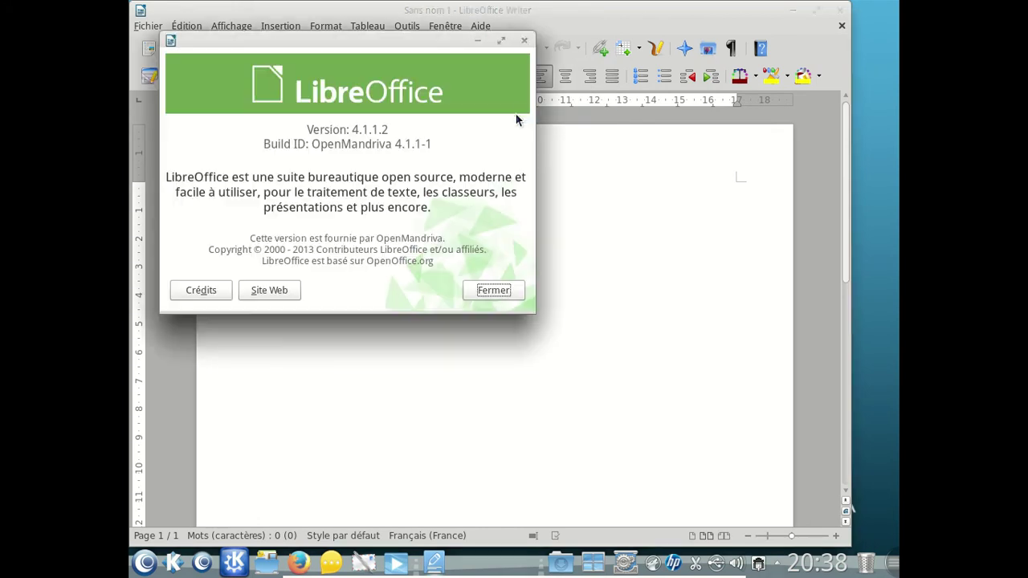
{"action": "left_click", "coordinate": [486, 292]}
{"action": "left_click", "coordinate": [839, 11]}
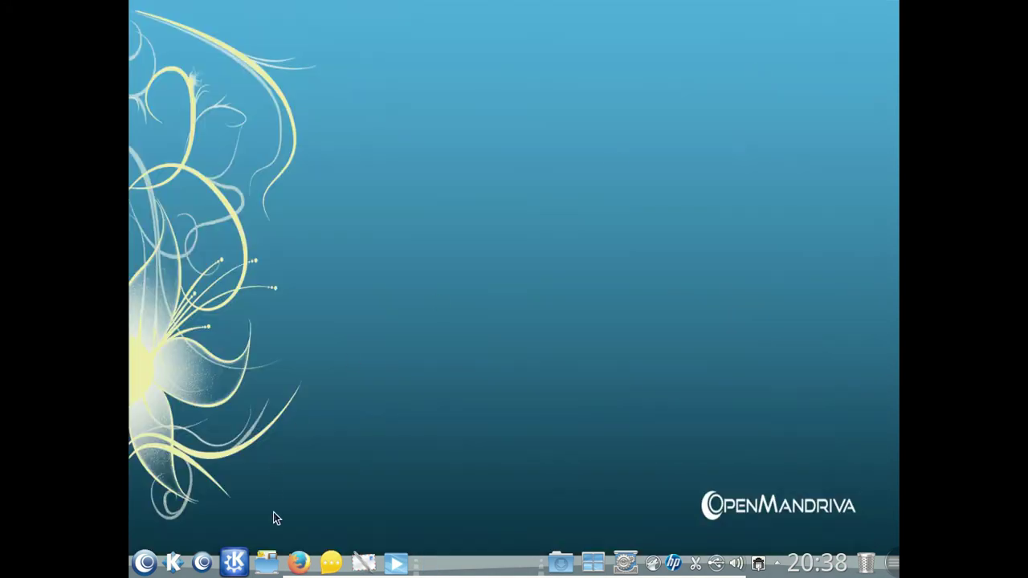
- Open the Dolphin file manager, view its version information and close it
{"action": "left_click", "coordinate": [266, 563]}
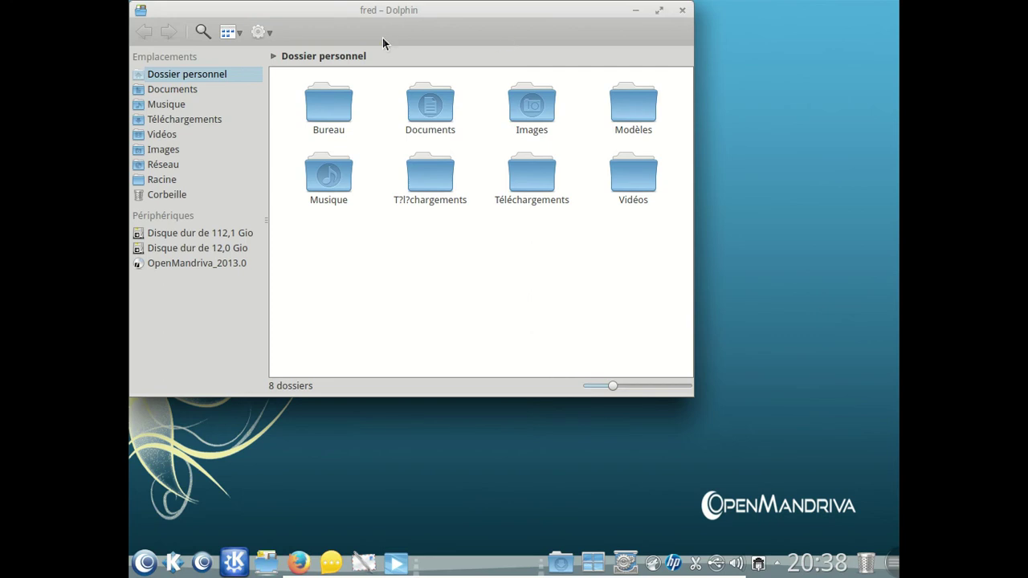
{"action": "left_click", "coordinate": [260, 32]}
{"action": "mouse_move", "coordinate": [330, 378]}
{"action": "left_click", "coordinate": [590, 464]}
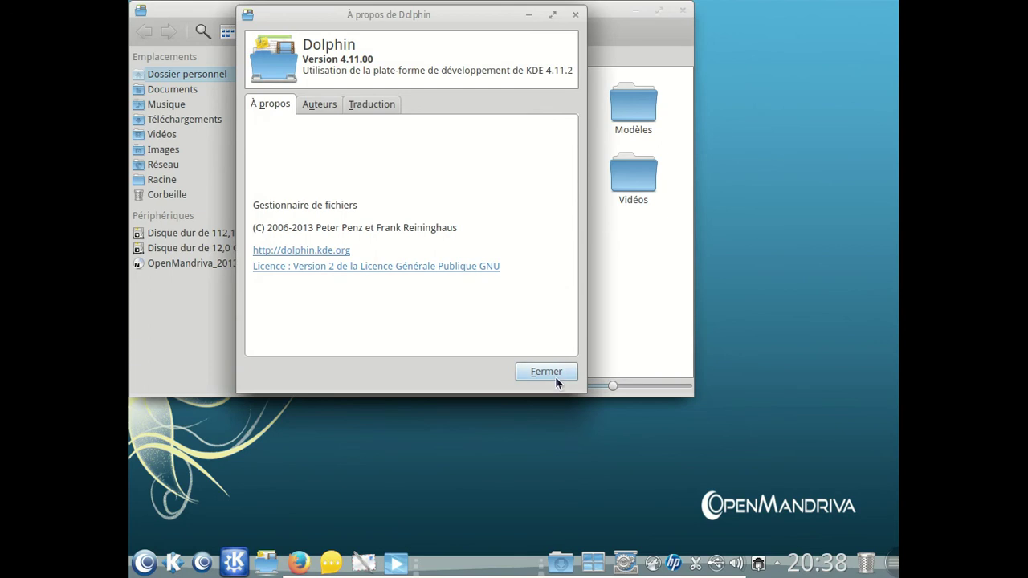
{"action": "left_click", "coordinate": [555, 374]}
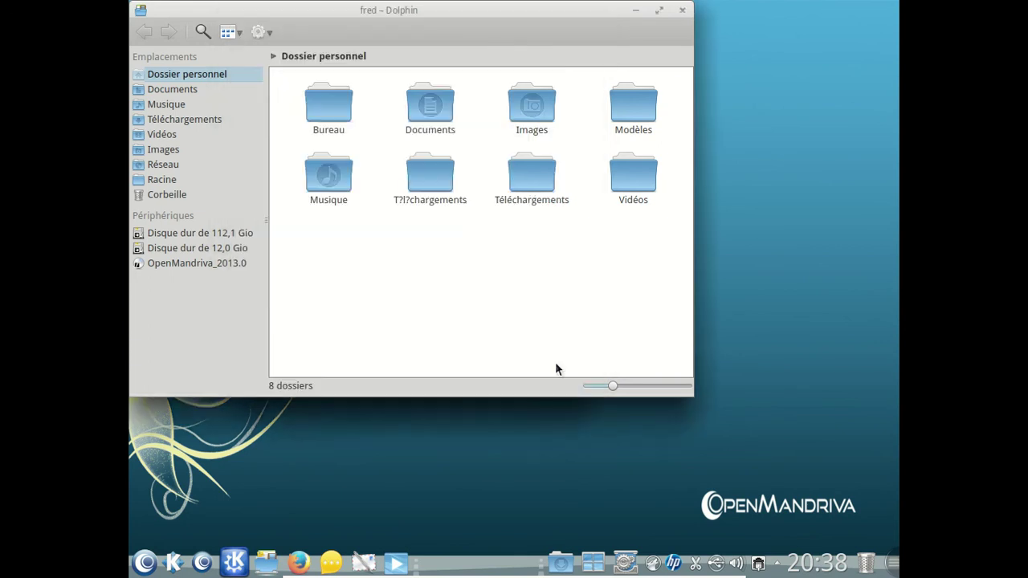
{"action": "left_click", "coordinate": [682, 9]}
- Launch Media Player from the Son et Vidéo application category
{"action": "left_click", "coordinate": [145, 562]}
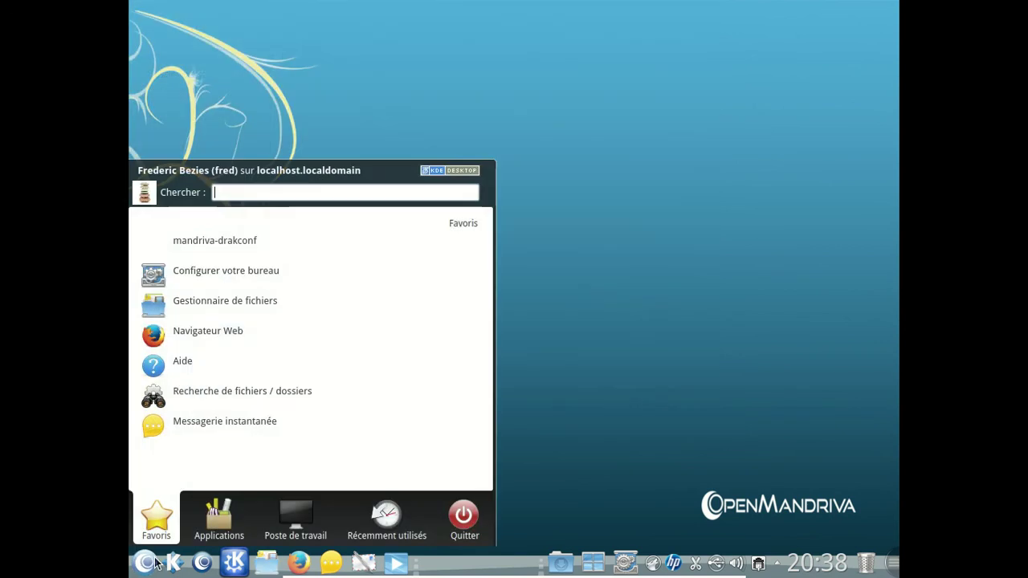
{"action": "left_click", "coordinate": [202, 509]}
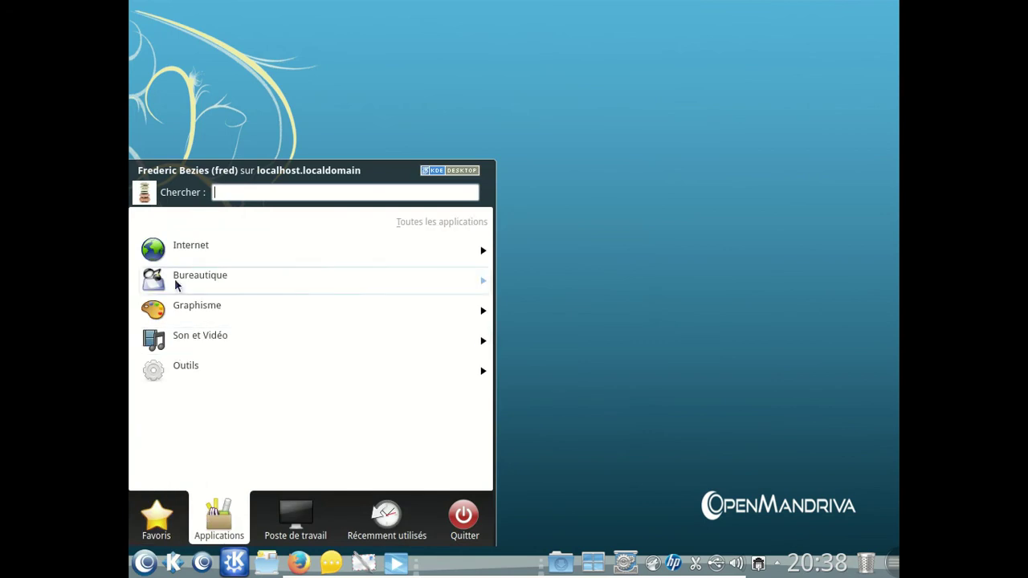
{"action": "left_click", "coordinate": [200, 335]}
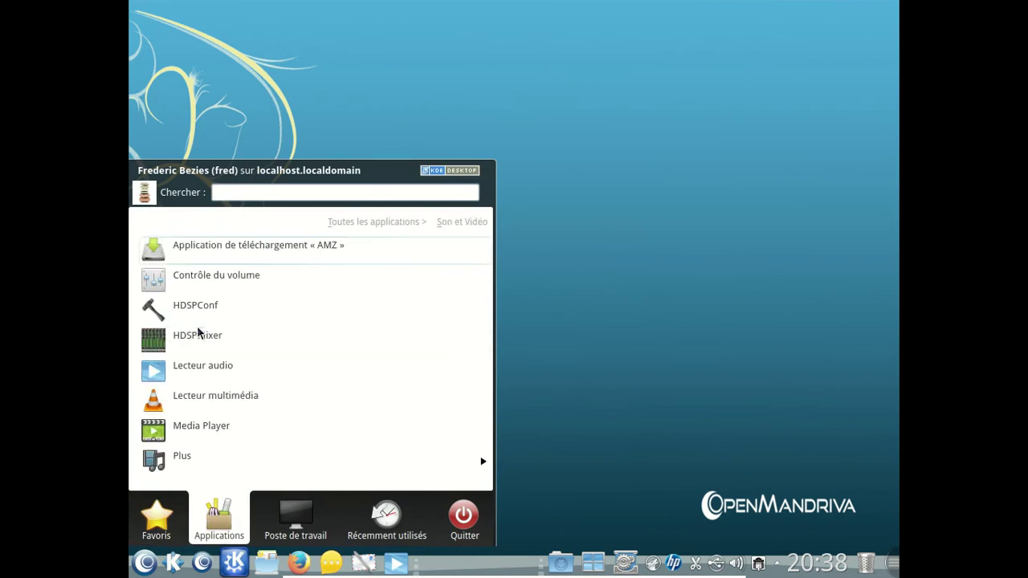
{"action": "left_click", "coordinate": [245, 435]}
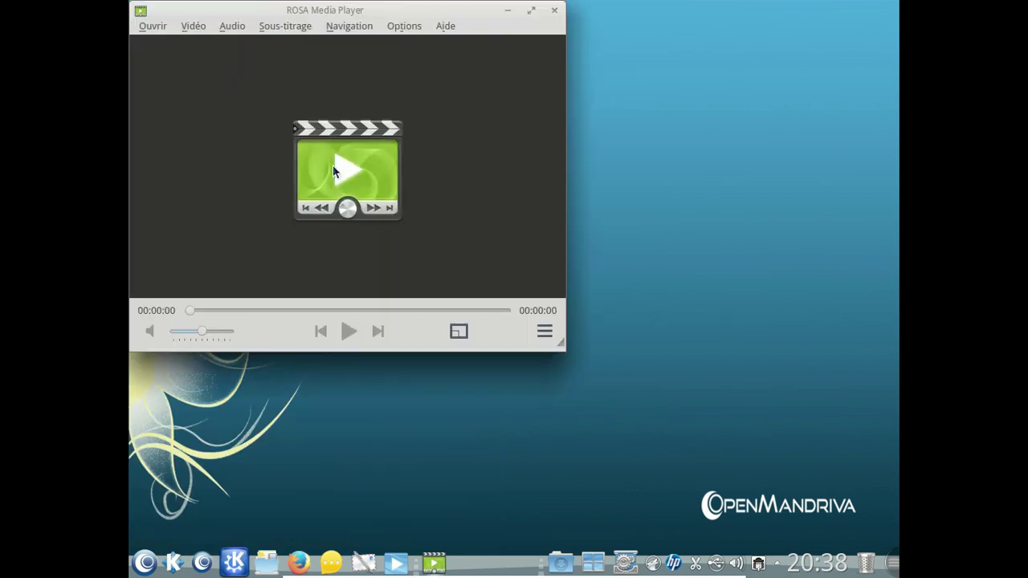
- View ROSA Media Player's version information and dismiss it
{"action": "left_click", "coordinate": [446, 25]}
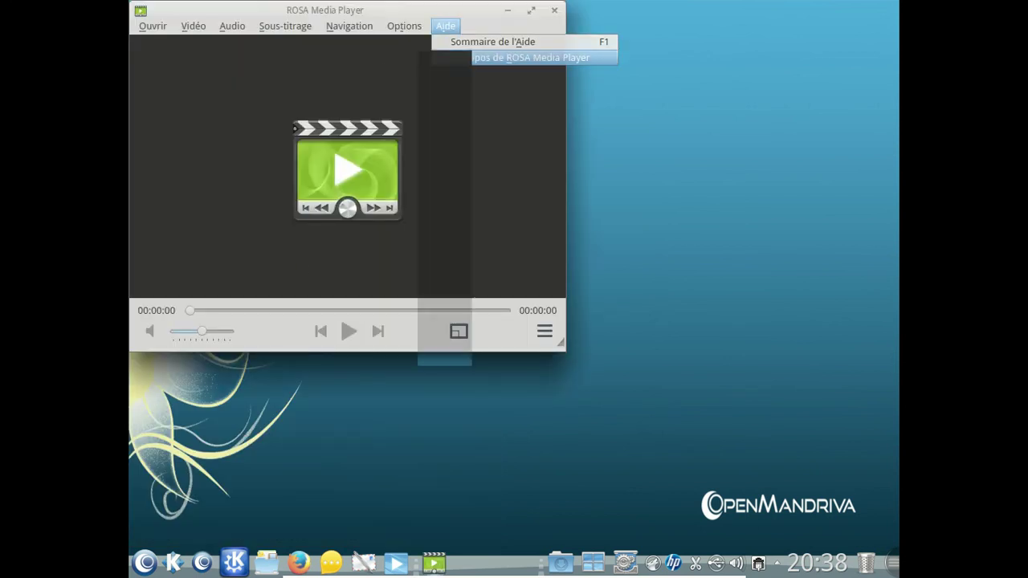
{"action": "left_click", "coordinate": [453, 58]}
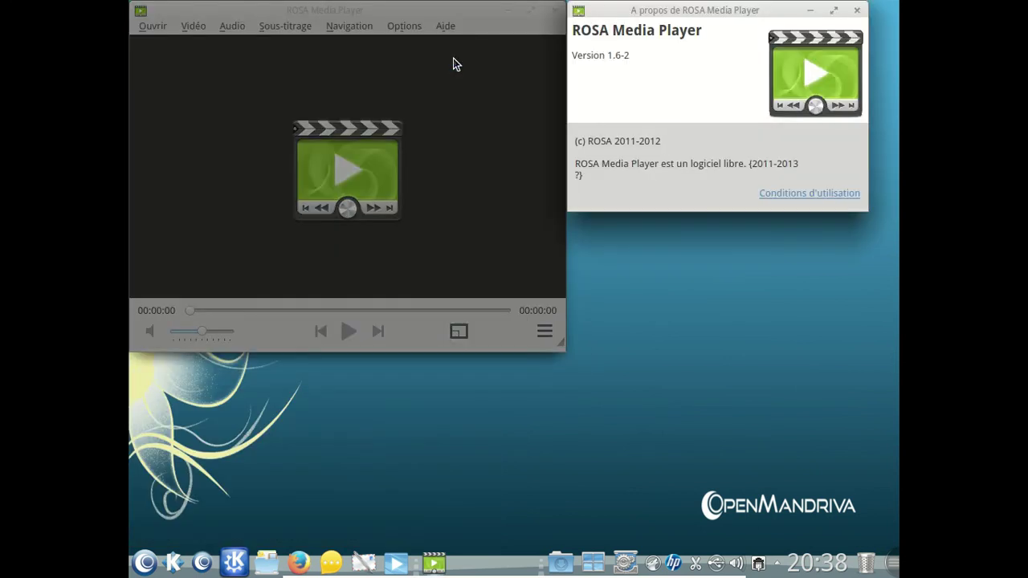
{"action": "left_click", "coordinate": [857, 11]}
- Examine the general preferences of ROSA Media Player, and close the player
{"action": "left_click", "coordinate": [392, 26]}
{"action": "left_click", "coordinate": [388, 73]}
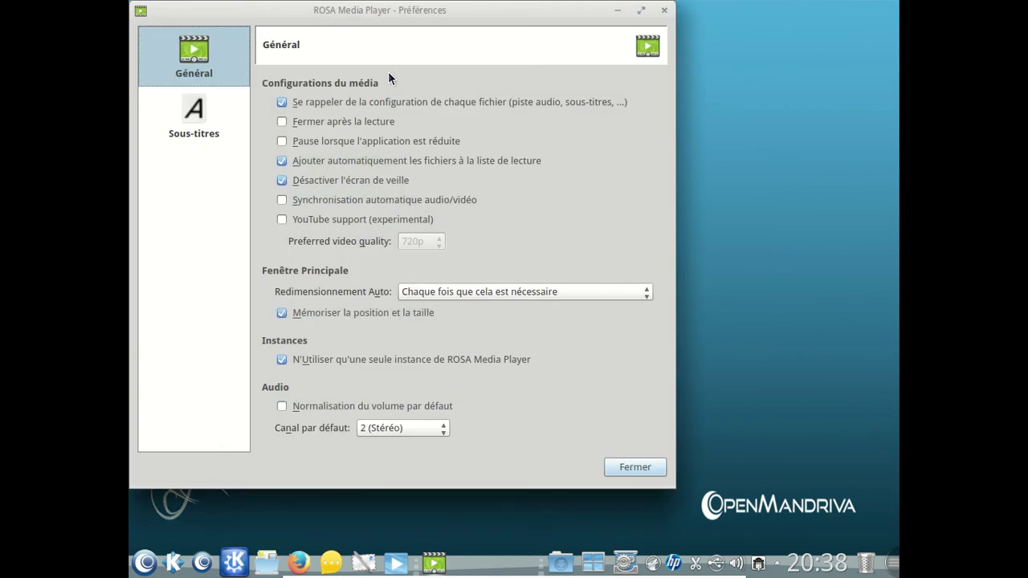
{"action": "left_click", "coordinate": [664, 10]}
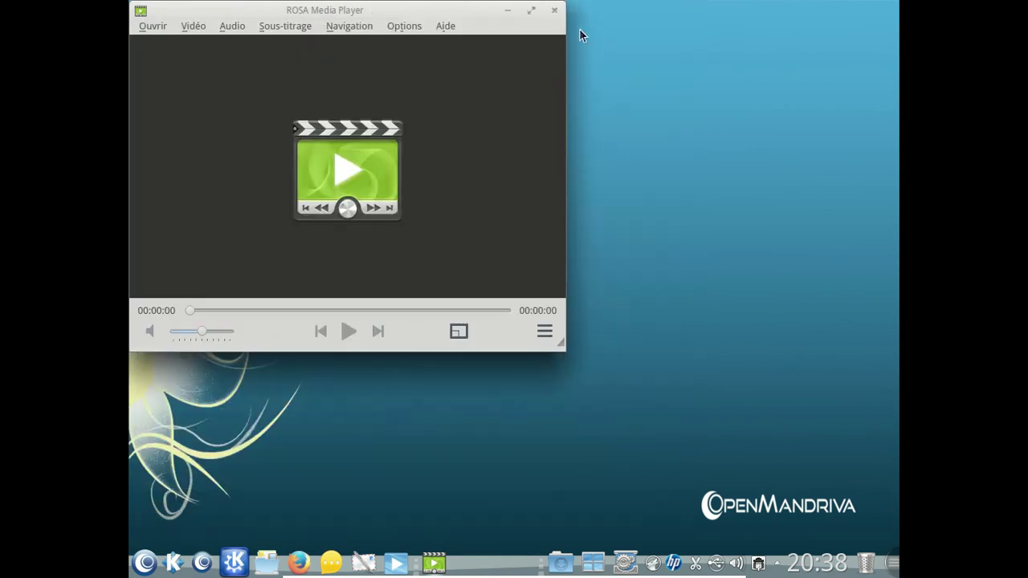
{"action": "left_click", "coordinate": [555, 11]}
- Launch Software Manager from the Outils système subcategory of Outils
{"action": "left_click", "coordinate": [144, 562]}
{"action": "mouse_move", "coordinate": [235, 523]}
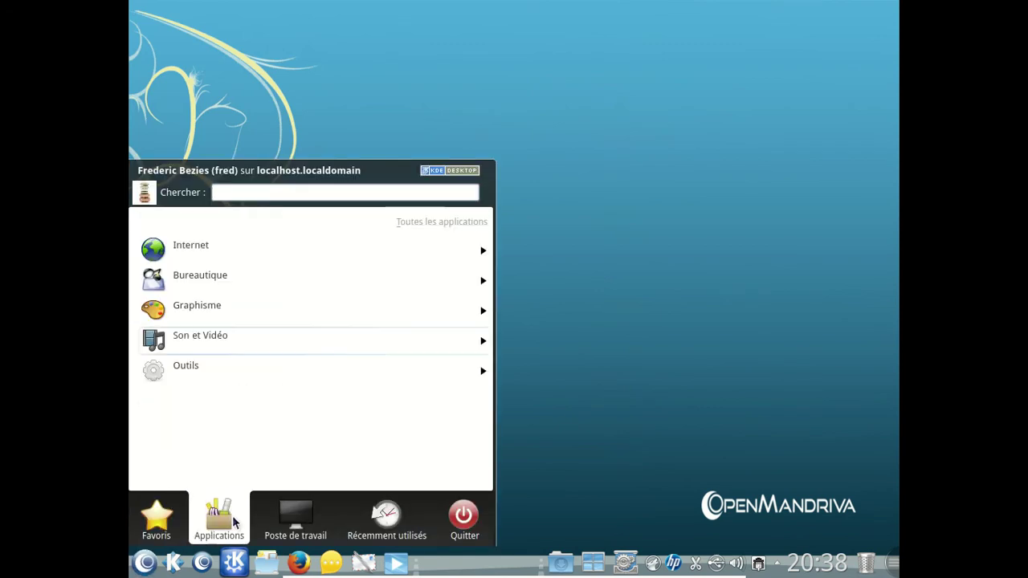
{"action": "left_click", "coordinate": [252, 376]}
{"action": "left_click", "coordinate": [253, 249]}
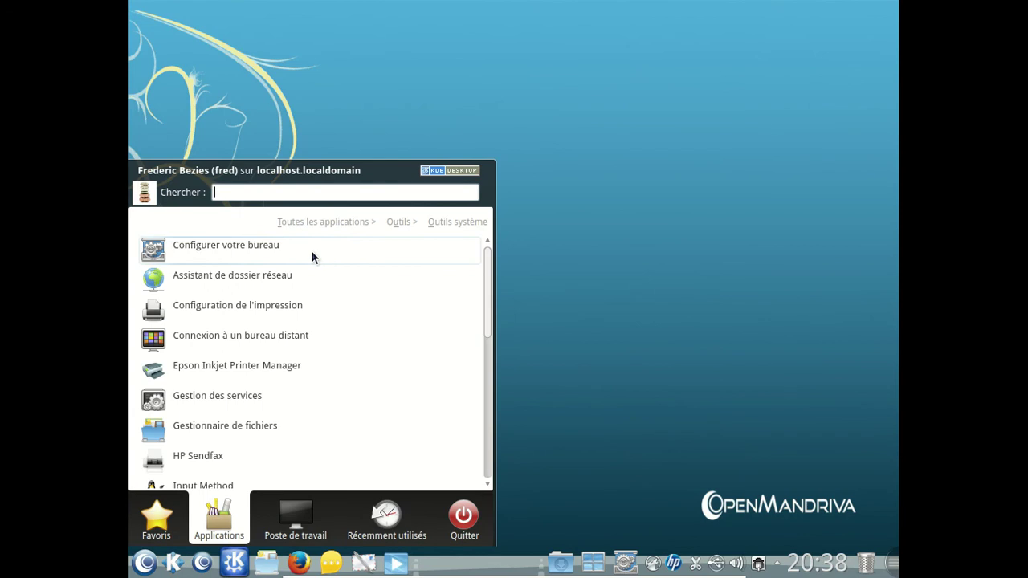
{"action": "scroll", "coordinate": [313, 256], "scroll_direction": "down", "scroll_amount": 5}
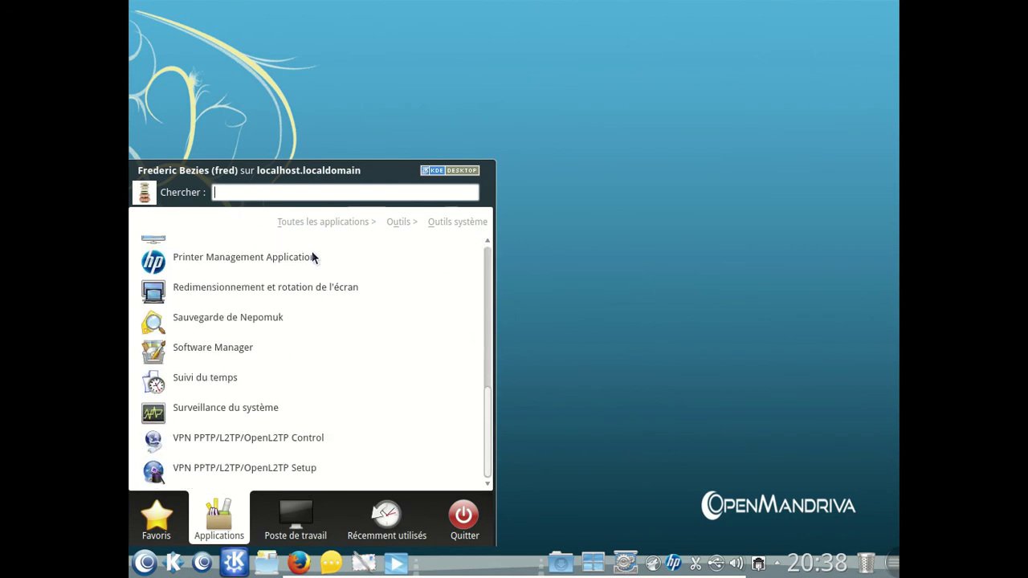
{"action": "left_click", "coordinate": [292, 357]}
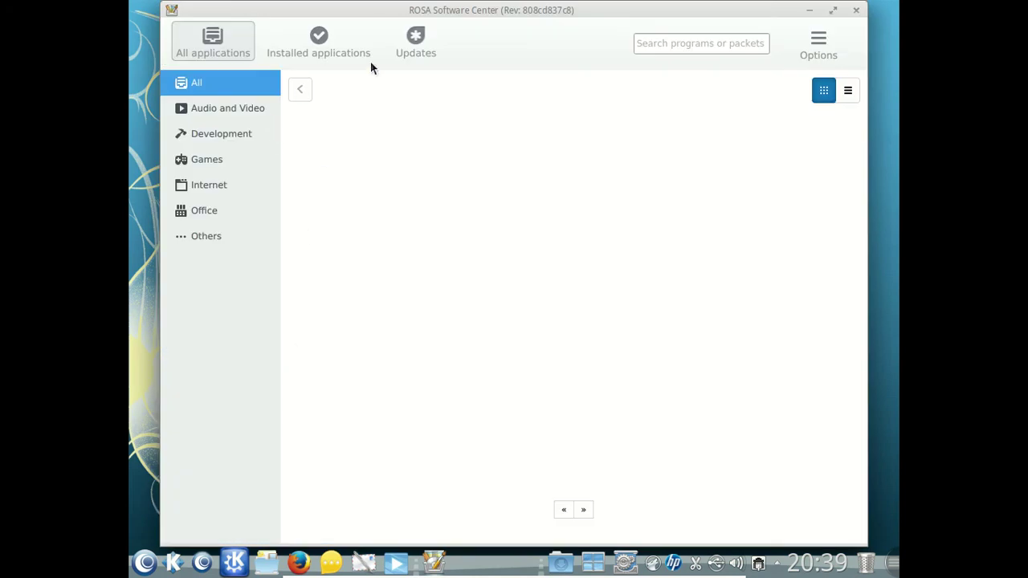
- Check ROSA Software Center for updates, look through its installed Audio and Video applications, and return to all applications
{"action": "left_click", "coordinate": [430, 44]}
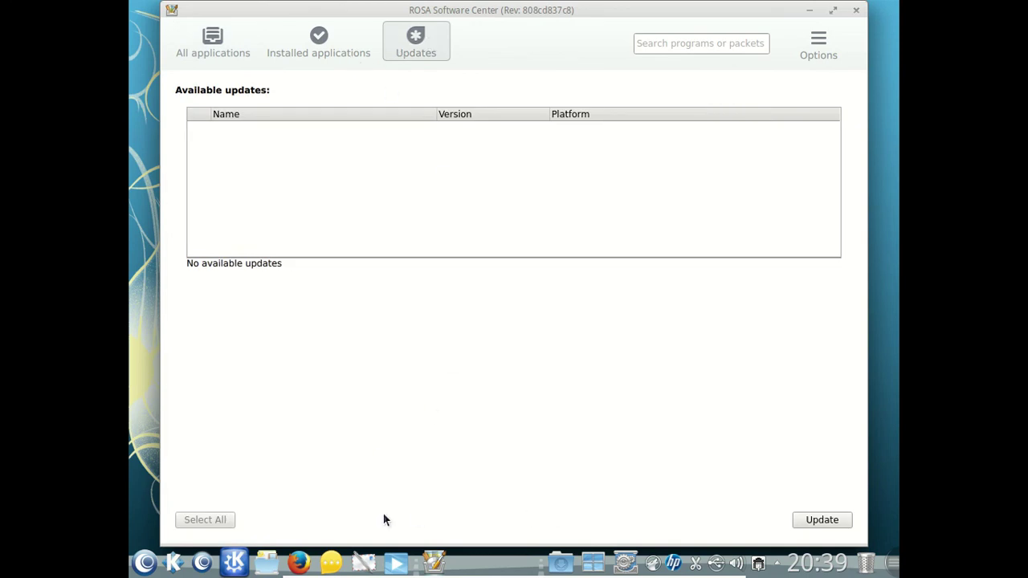
{"action": "left_click", "coordinate": [804, 522]}
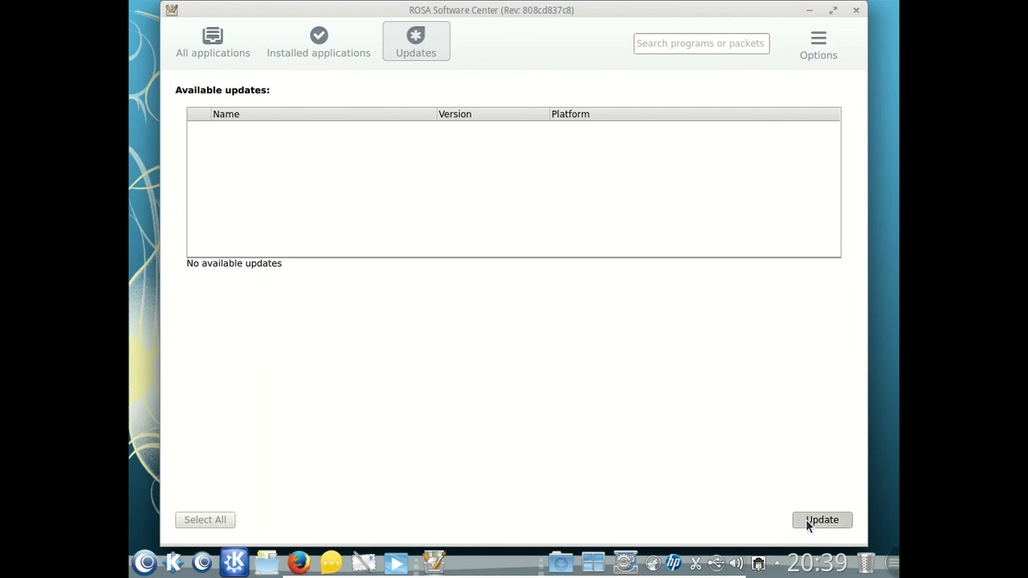
{"action": "left_click", "coordinate": [306, 54]}
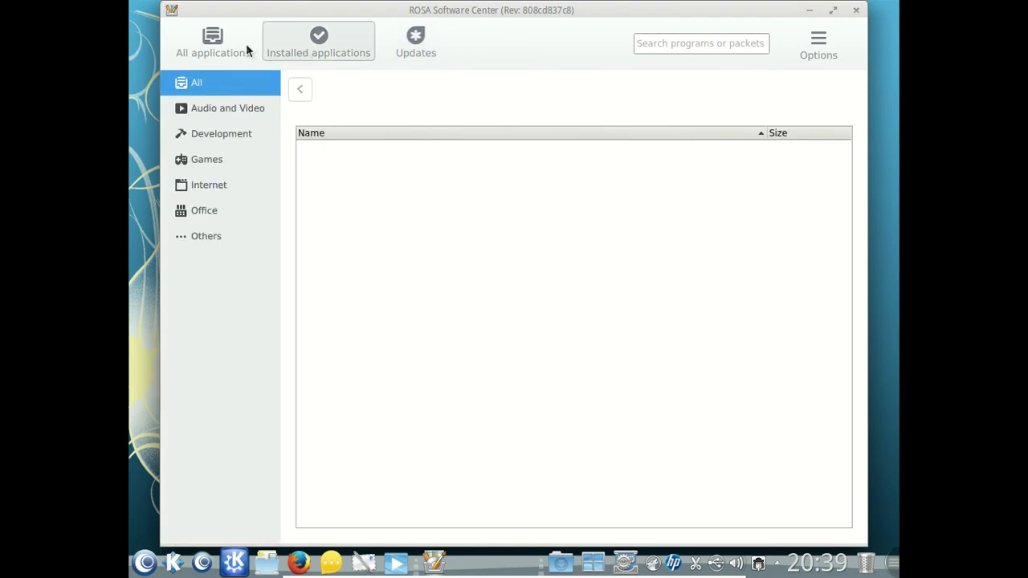
{"action": "left_click", "coordinate": [236, 107]}
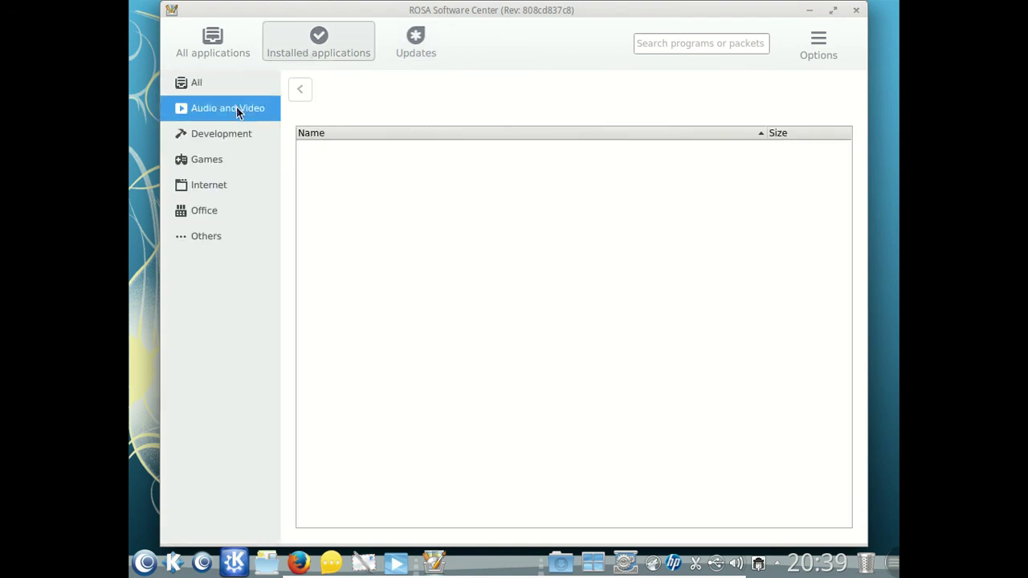
{"action": "left_click", "coordinate": [222, 48]}
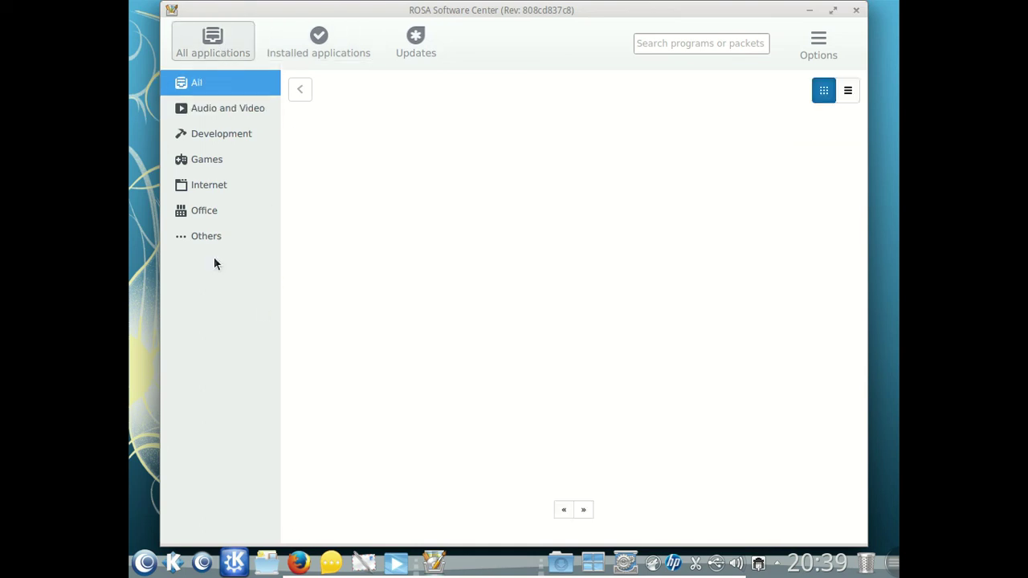
- Look at the Office category and the Software Sources, Updates and Export options of ROSA Software Center, and close it
{"action": "left_click", "coordinate": [208, 192]}
{"action": "left_click", "coordinate": [209, 209]}
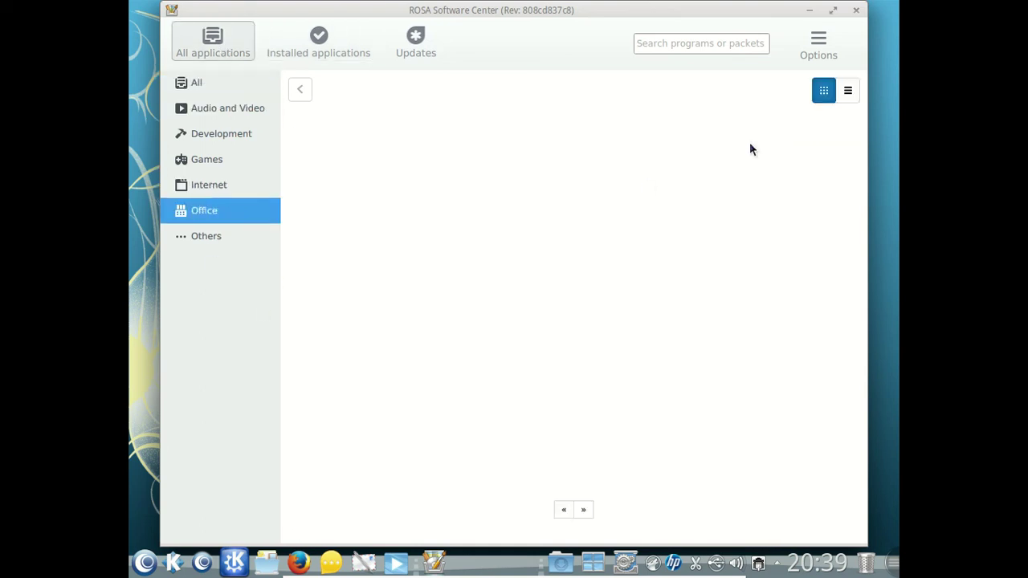
{"action": "left_click", "coordinate": [810, 49]}
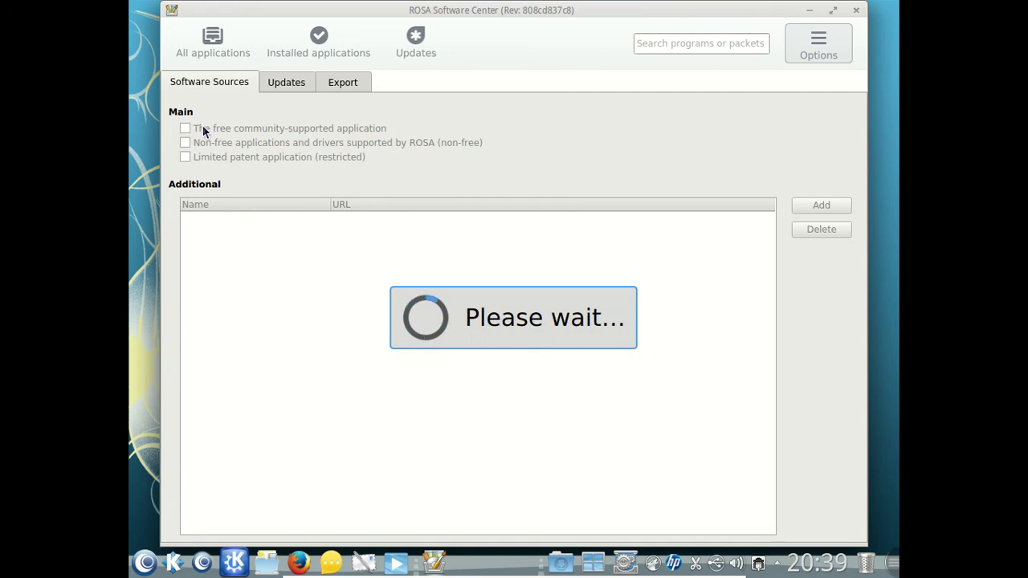
{"action": "left_click", "coordinate": [277, 84]}
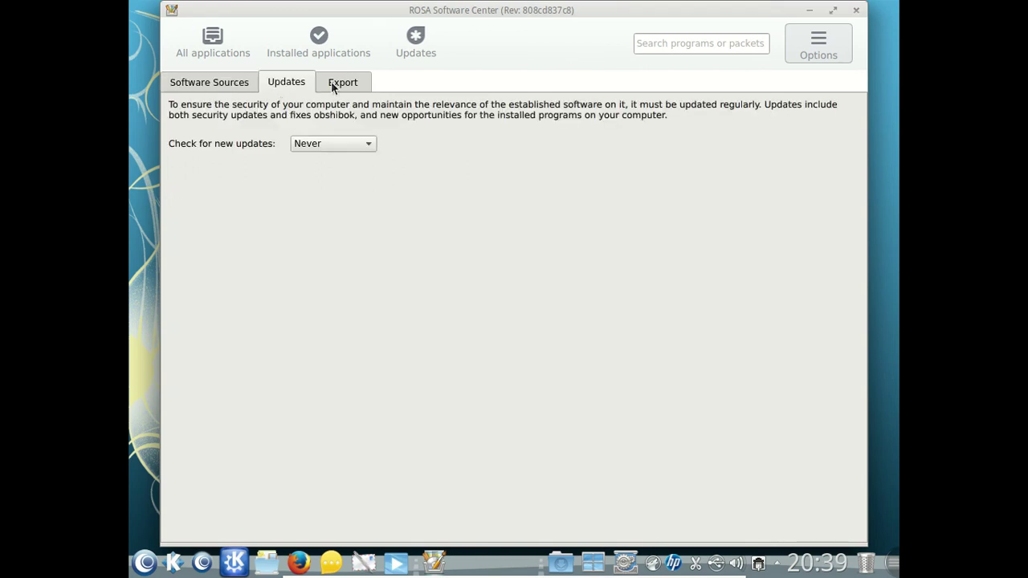
{"action": "left_click", "coordinate": [332, 83]}
{"action": "left_click", "coordinate": [309, 81]}
{"action": "left_click", "coordinate": [241, 83]}
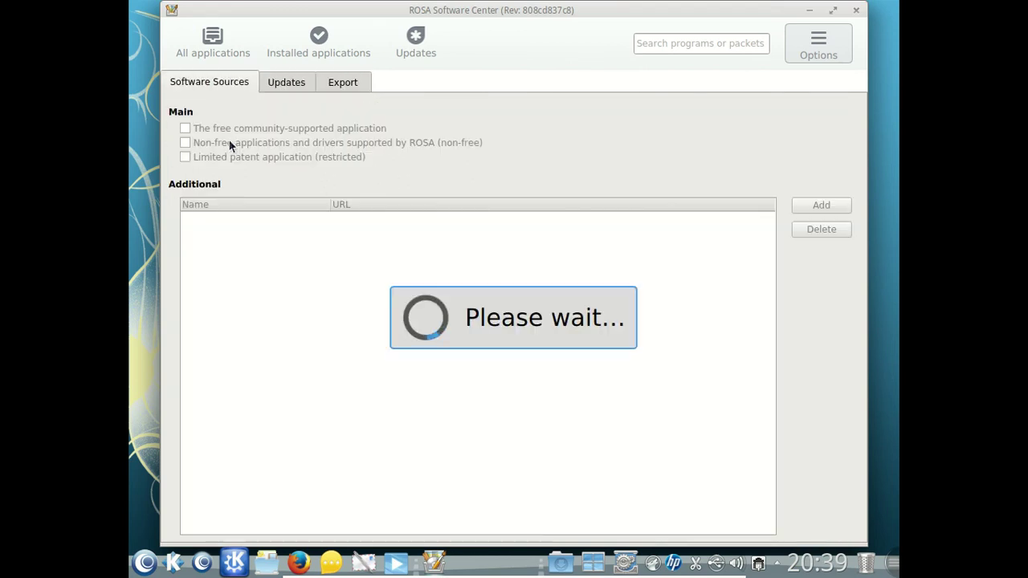
{"action": "left_click", "coordinate": [856, 9]}
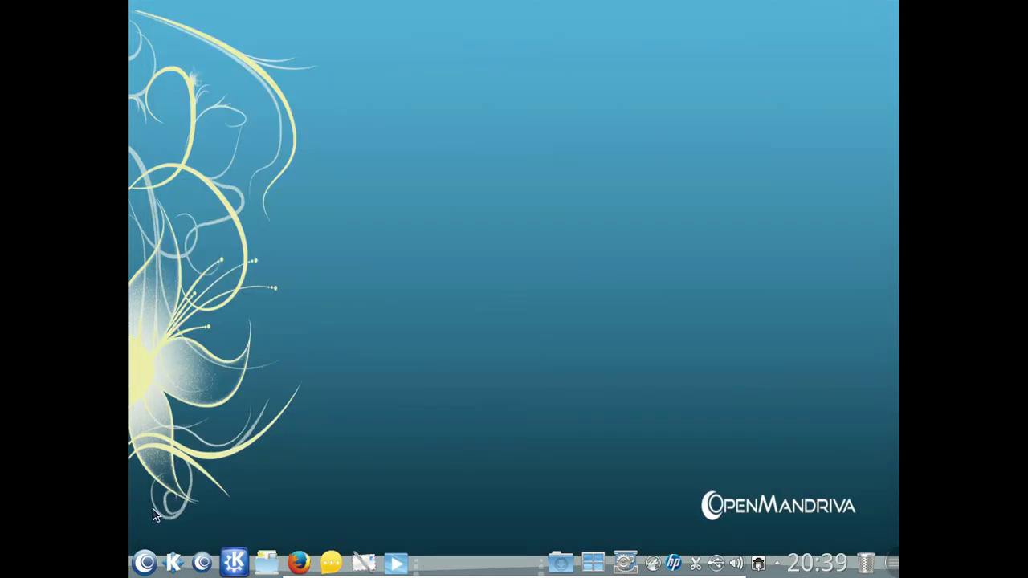
- Open Configurer votre bureau from the recently used applications, look over its settings modules, and close it
{"action": "left_click", "coordinate": [145, 562]}
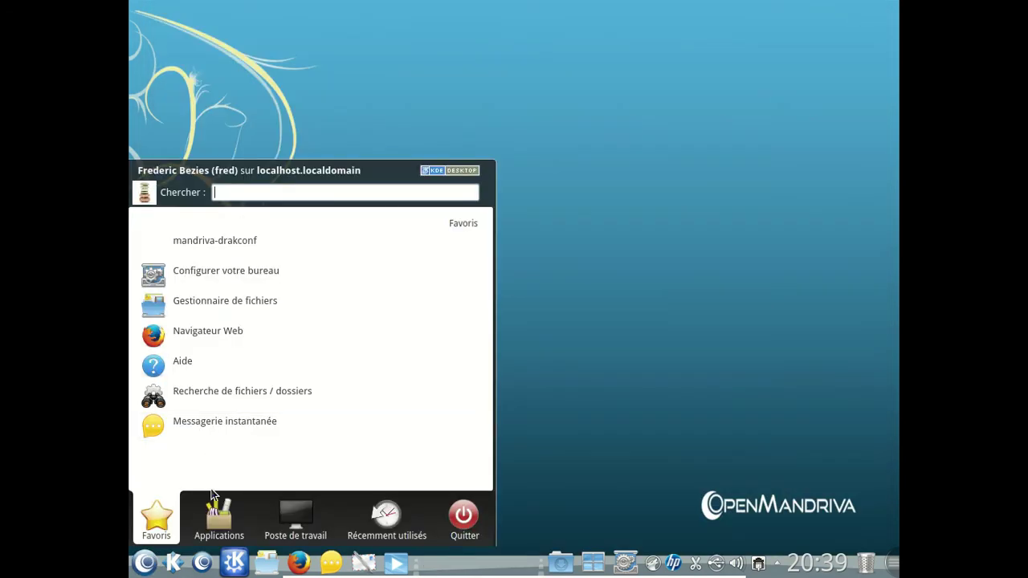
{"action": "mouse_move", "coordinate": [296, 526]}
{"action": "mouse_move", "coordinate": [394, 528]}
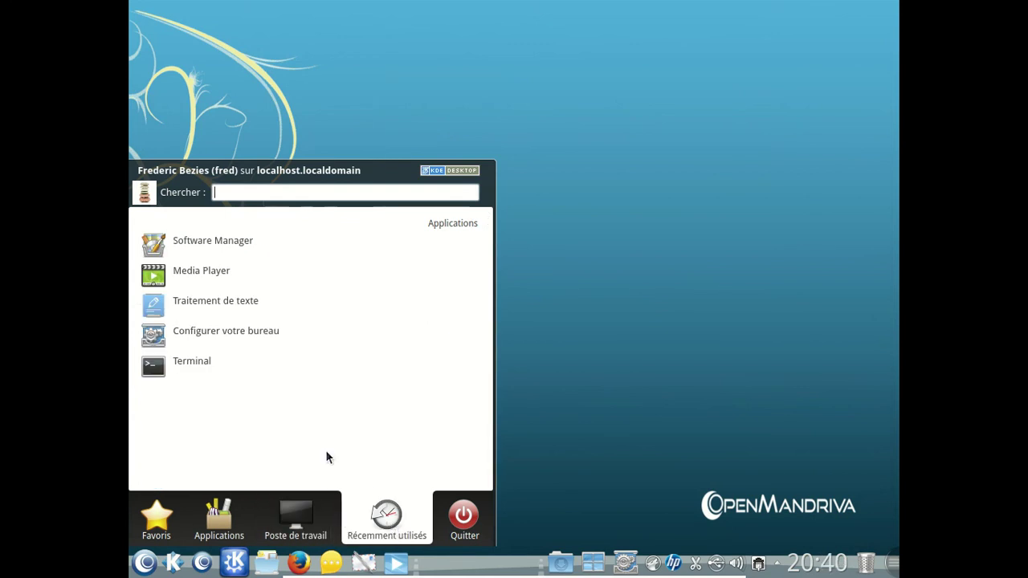
{"action": "left_click", "coordinate": [278, 330]}
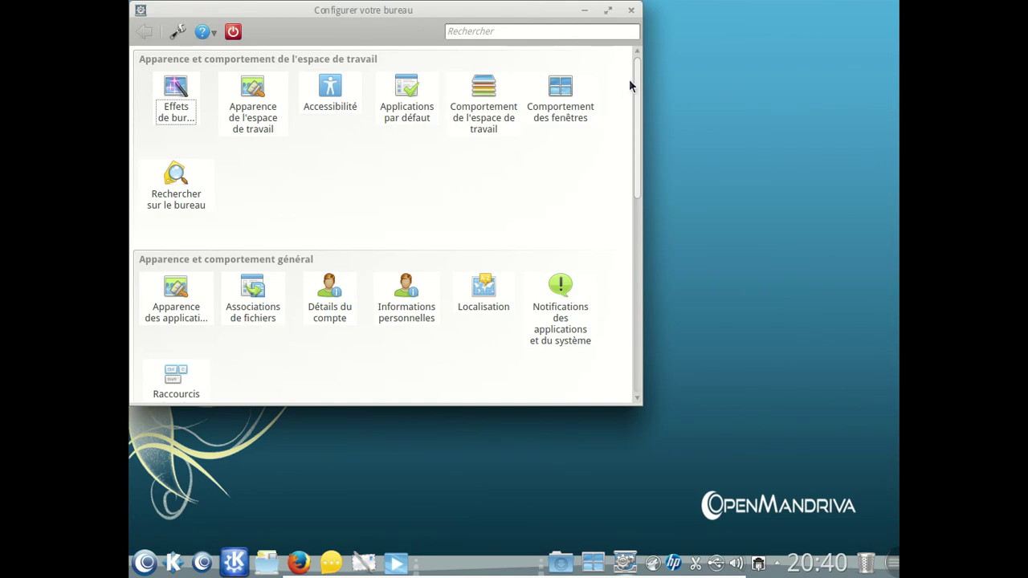
{"action": "left_click_drag", "start_coordinate": [636, 85], "coordinate": [616, 20]}
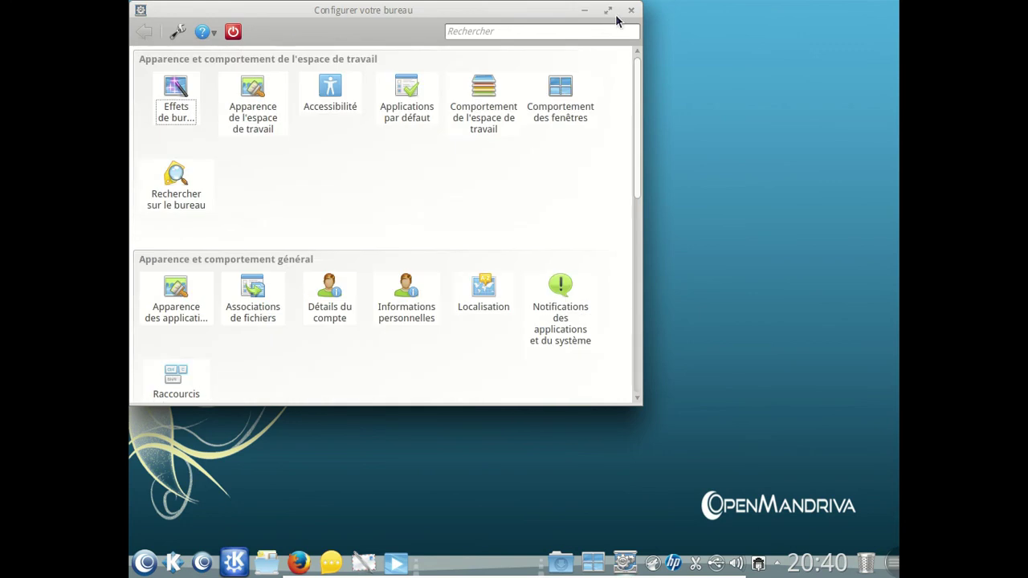
{"action": "left_click", "coordinate": [631, 10]}
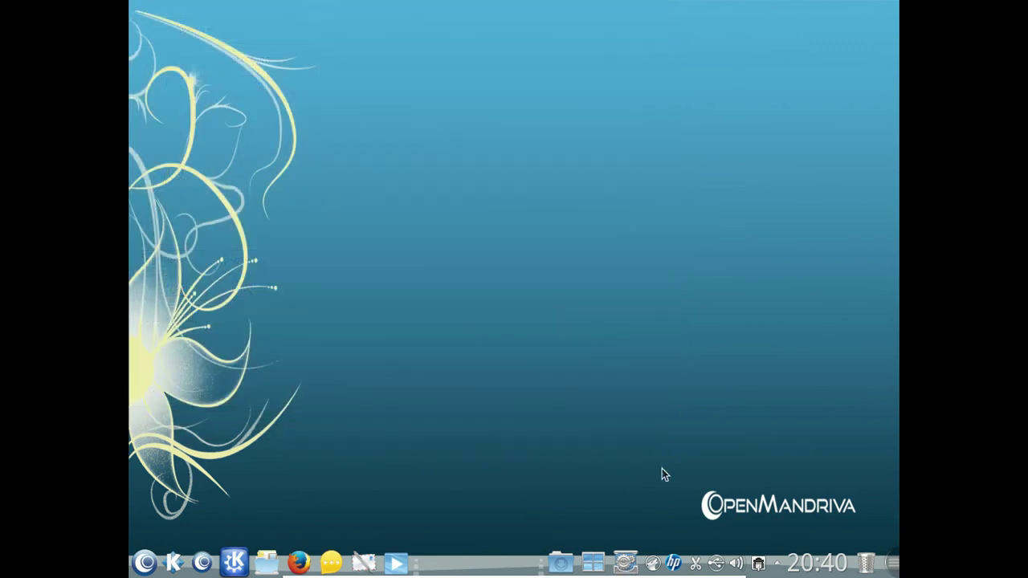
- View the grid of virtual desktops, return to the current desktop, and display the clock's calendar
{"action": "left_click", "coordinate": [593, 560]}
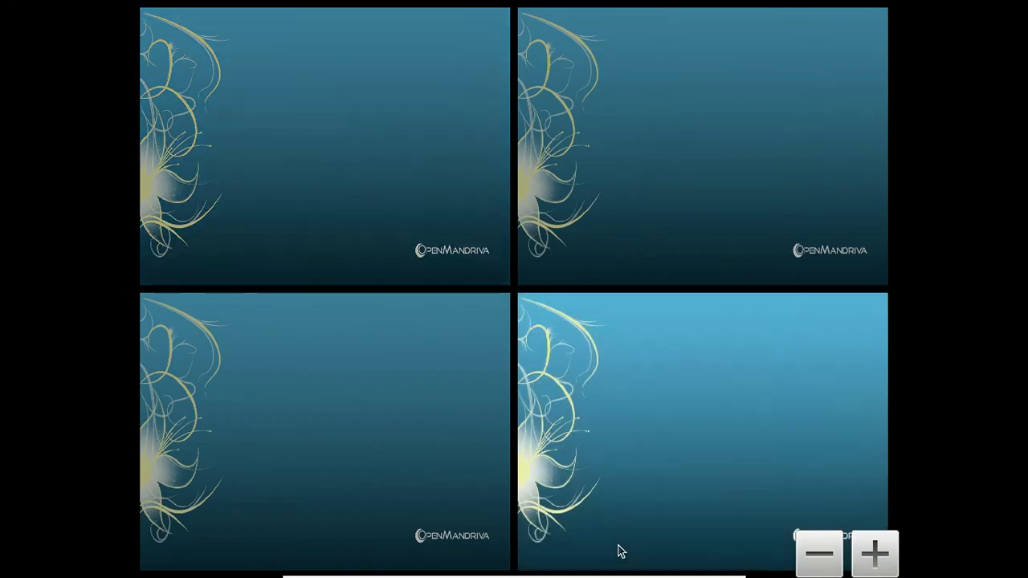
{"action": "left_click", "coordinate": [619, 551]}
{"action": "left_click", "coordinate": [829, 565]}
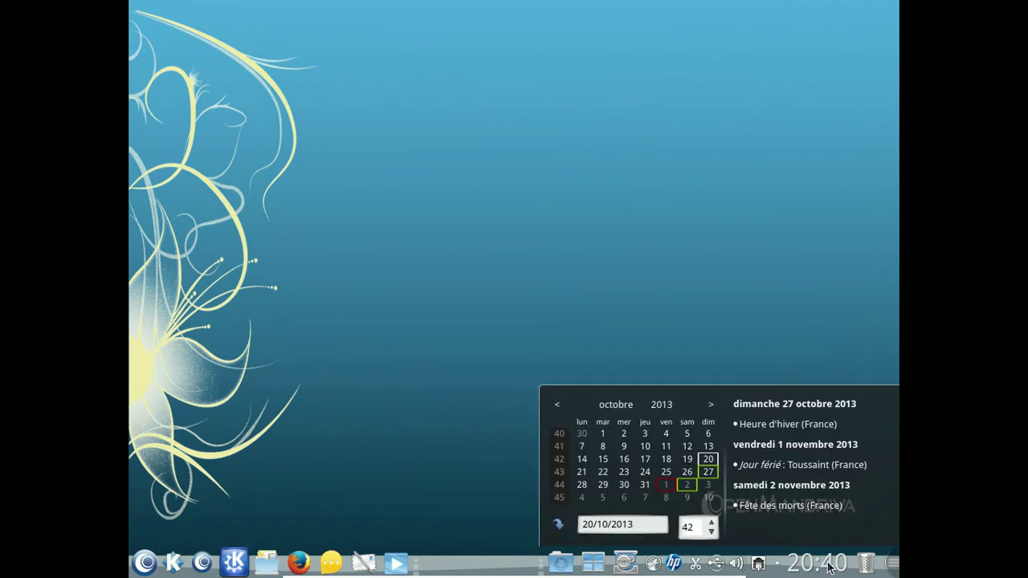
{"action": "right_click", "coordinate": [829, 565]}
{"action": "left_click", "coordinate": [444, 386]}
- Quit Amarok from the system tray and confirm its closure
{"action": "right_click", "coordinate": [654, 564]}
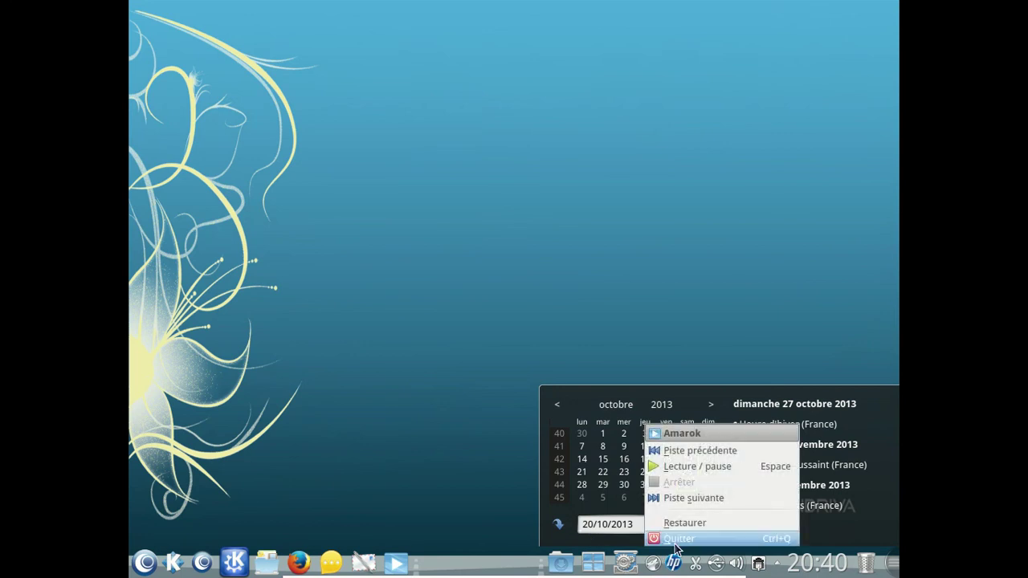
{"action": "left_click", "coordinate": [676, 543]}
{"action": "left_click", "coordinate": [508, 323]}
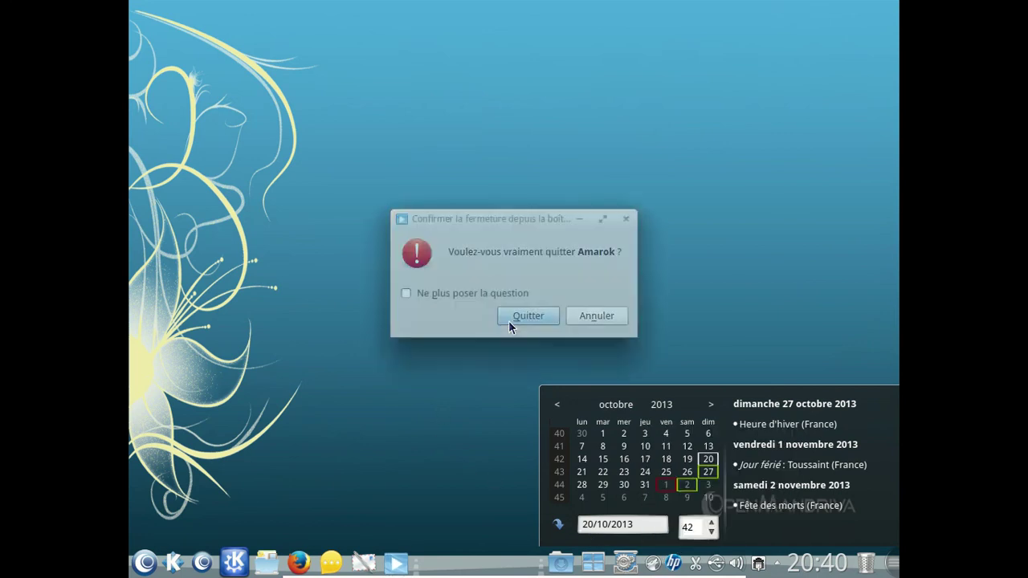
- Browse the application launcher's Graphisme category and its Plus subcategory
{"action": "left_click", "coordinate": [148, 562]}
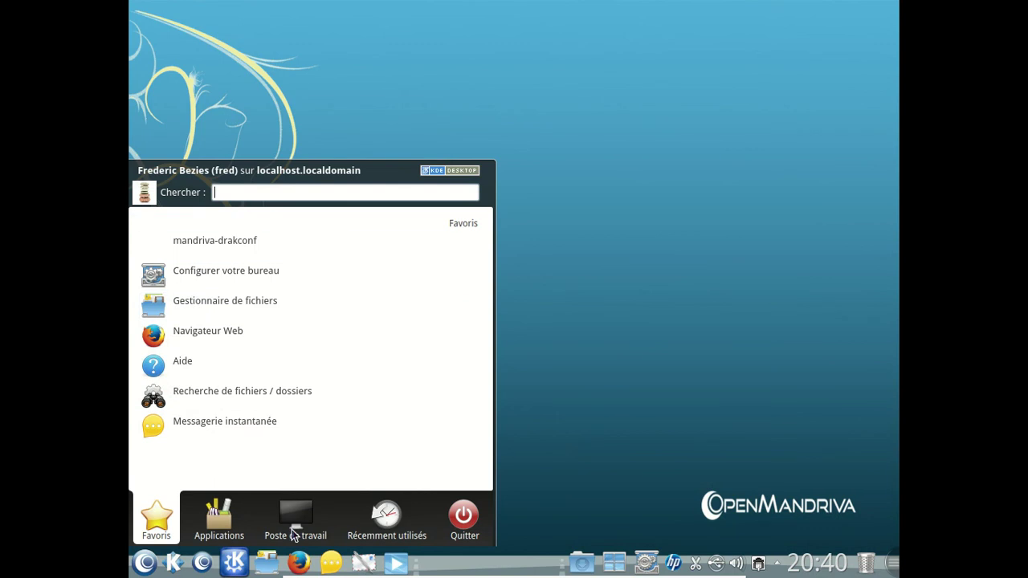
{"action": "left_click", "coordinate": [218, 518]}
{"action": "left_click", "coordinate": [214, 314]}
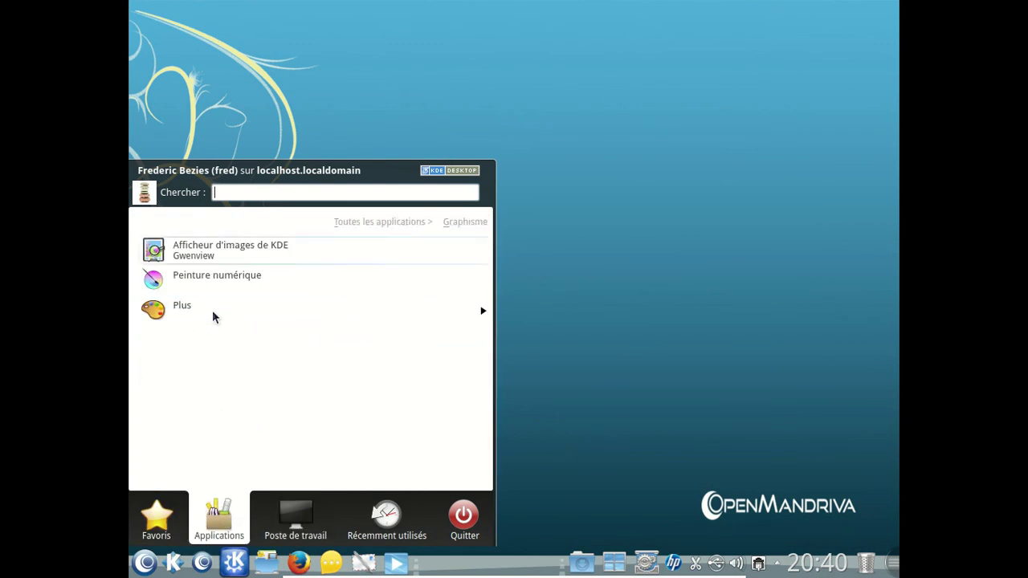
{"action": "left_click", "coordinate": [214, 305]}
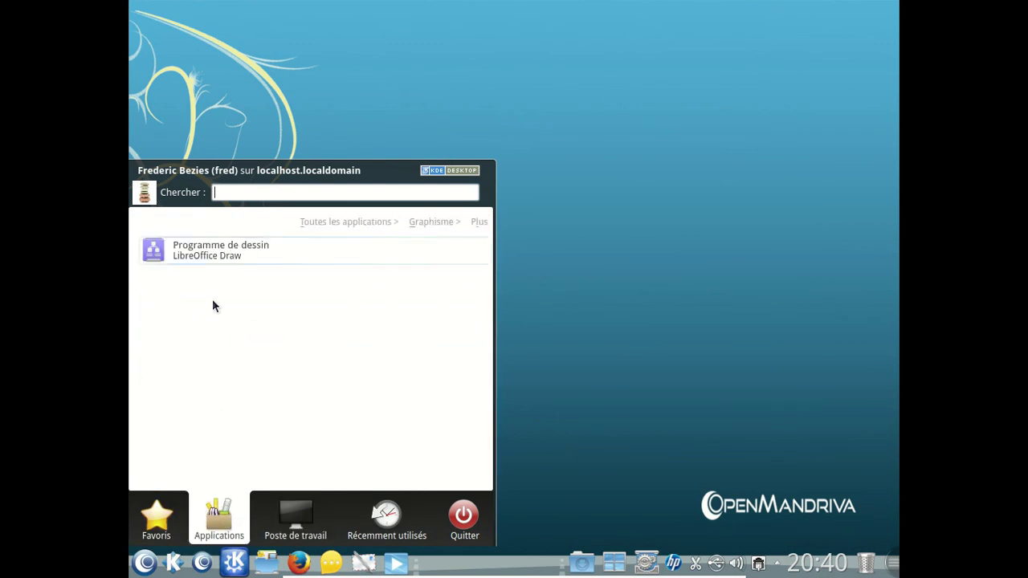
- Shut down the OpenMandriva computer and confirm the shutdown
{"action": "left_click", "coordinate": [464, 518]}
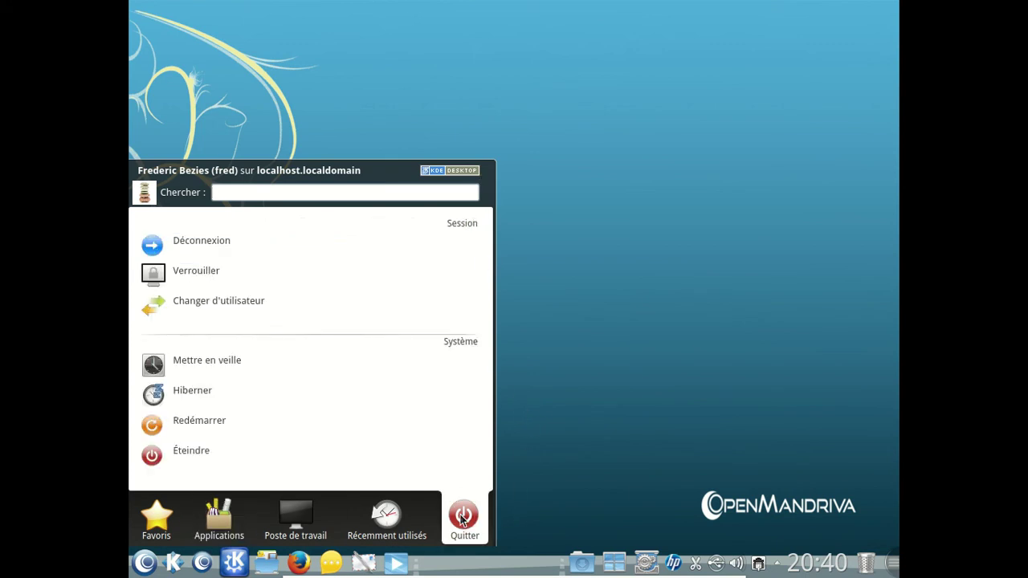
{"action": "left_click", "coordinate": [282, 452]}
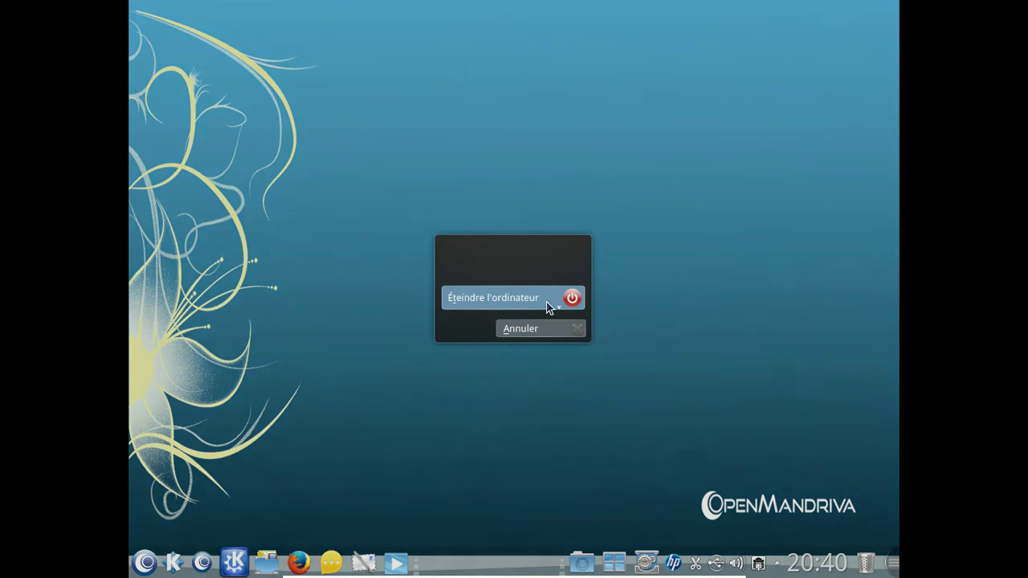
{"action": "left_click", "coordinate": [551, 295]}
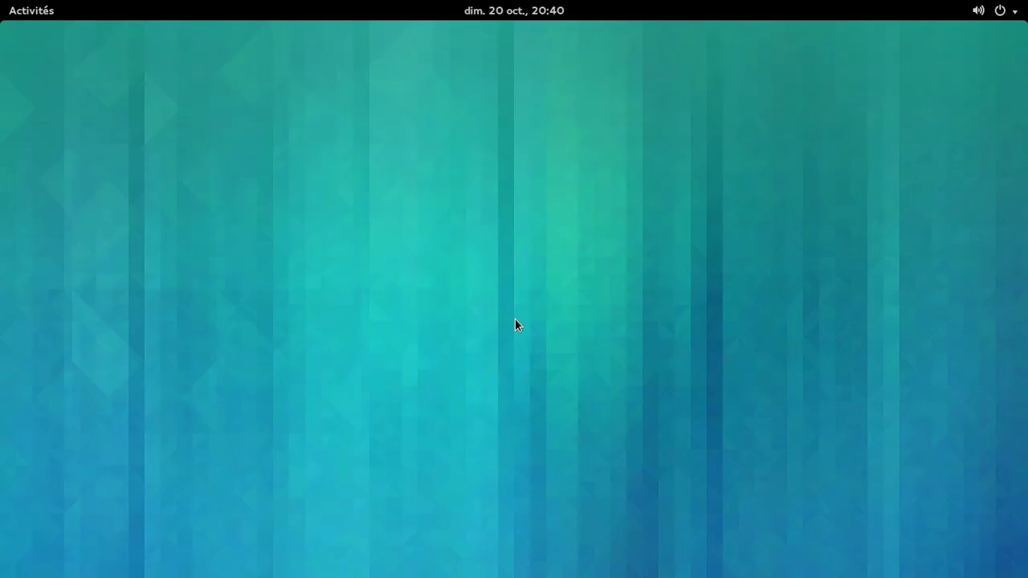
{"action": "key", "text": "super+m"}
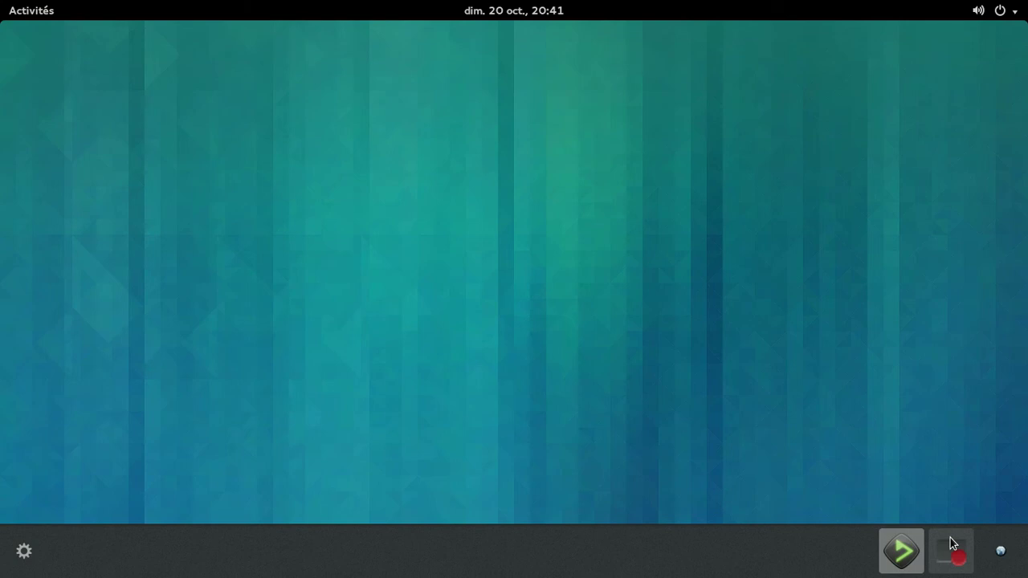